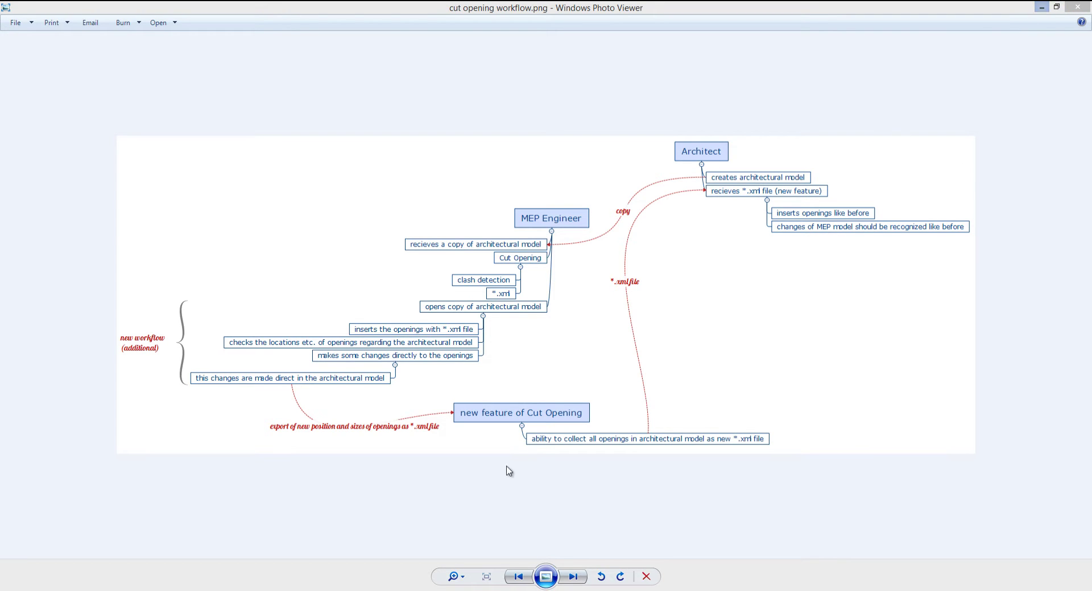
Bring Revit forward and open the Architecture project from Recent Files.
left_click(341, 590)
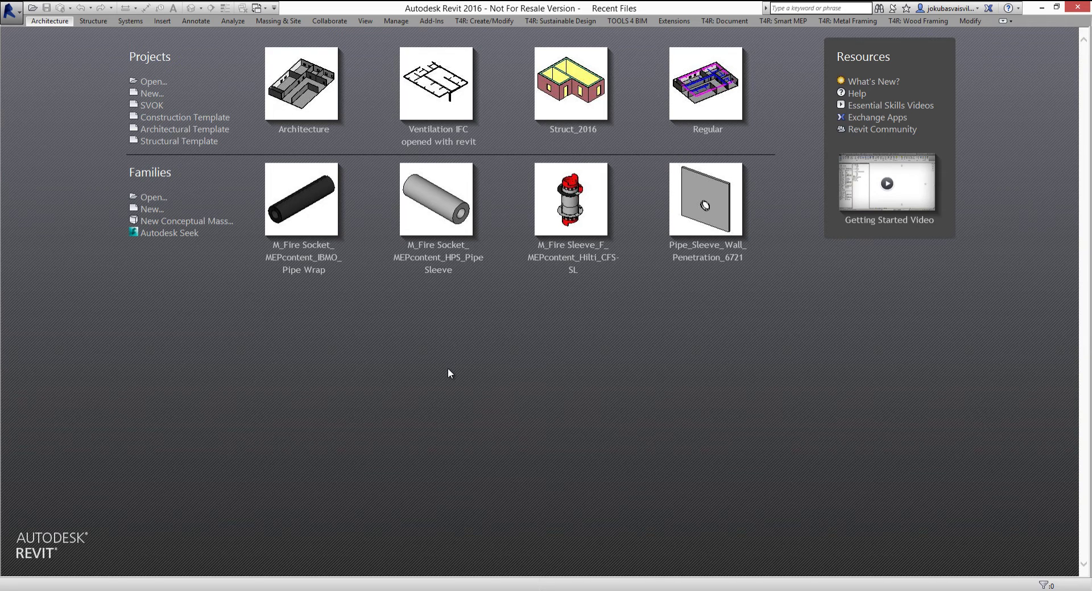
left_click(299, 84)
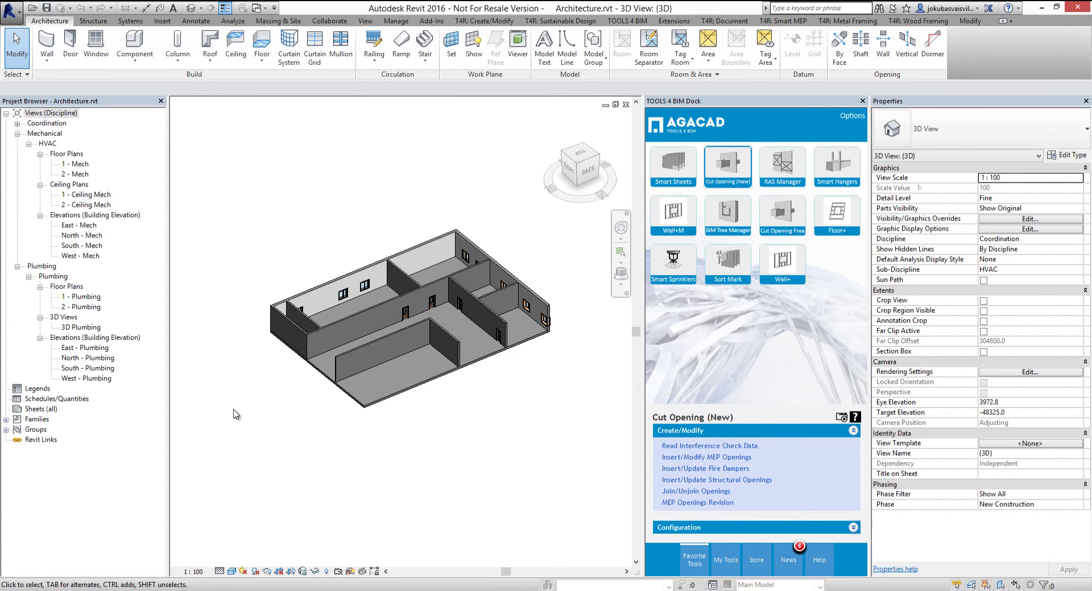
key("alt+Tab")
E-mail Architecture.rvt as an attachment to the autocompleted colleague, sending it without a subject.
left_click(12, 46)
type("jok")
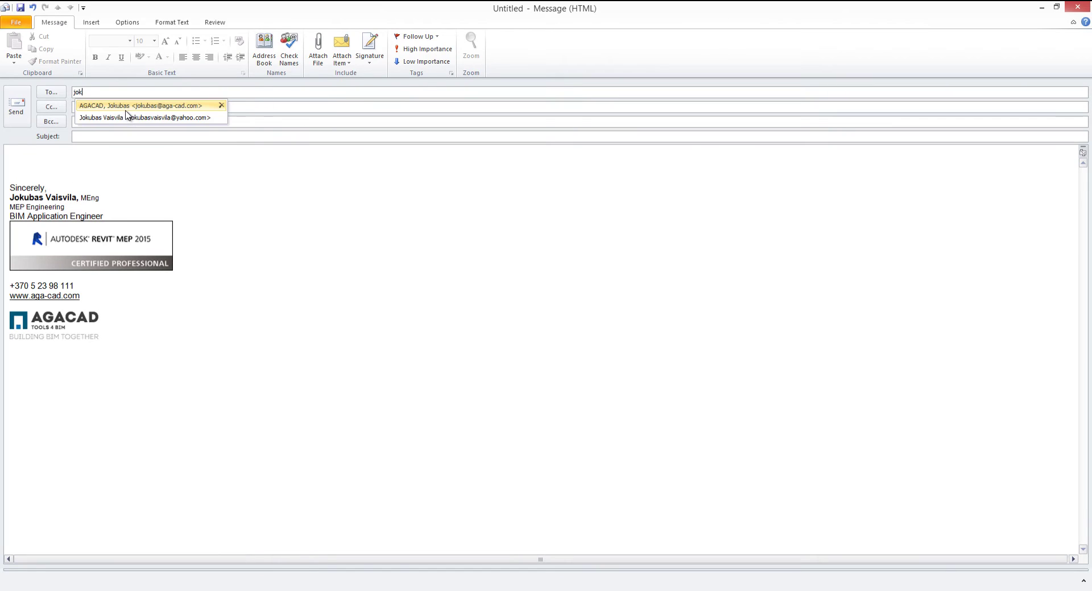
left_click(125, 105)
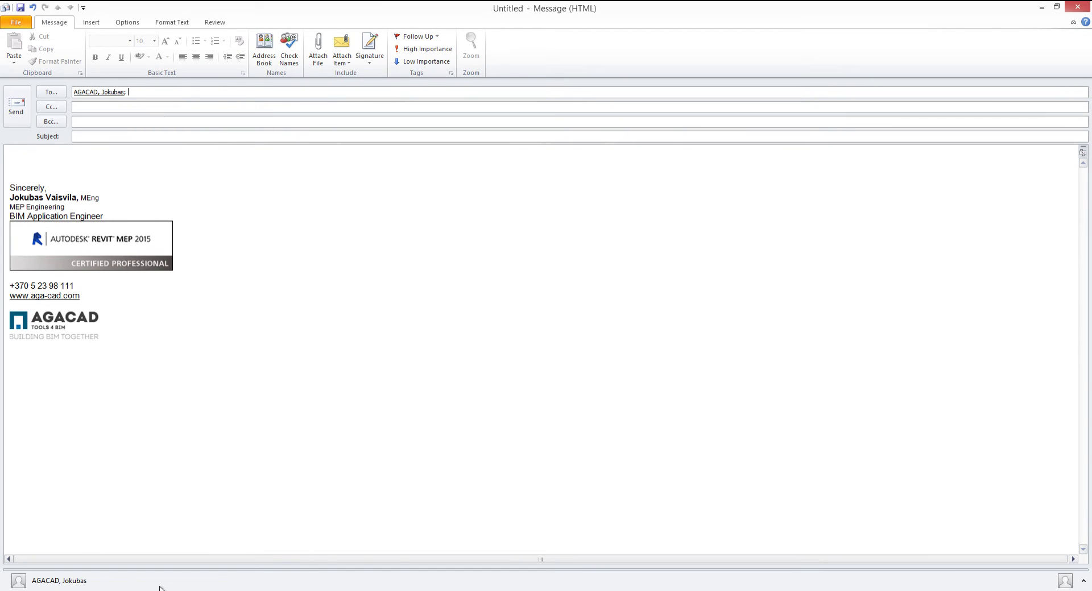
left_click(91, 563)
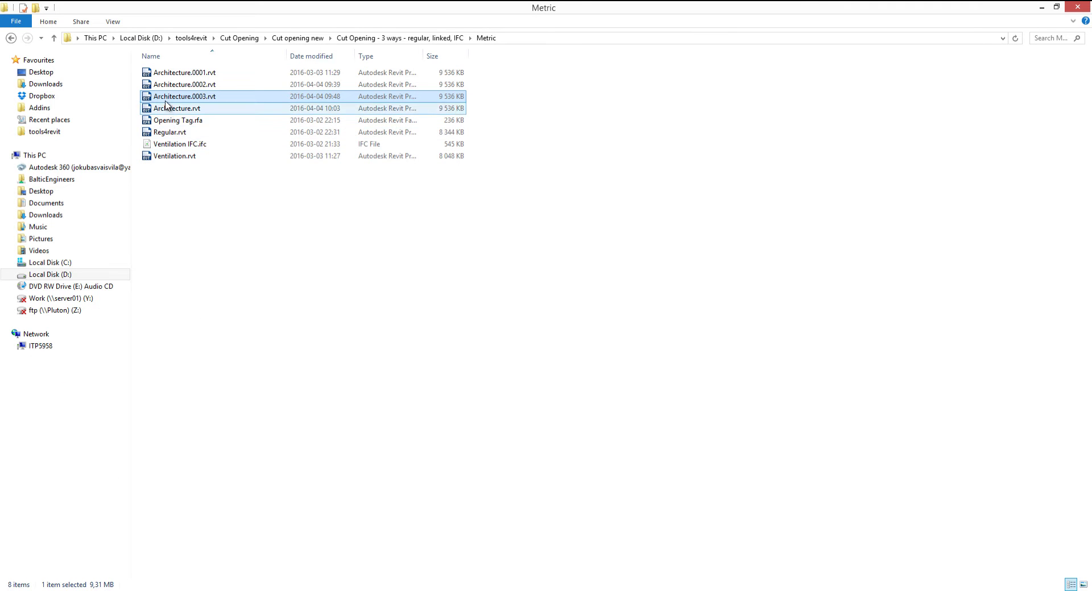
left_click_drag(171, 108, 45, 158)
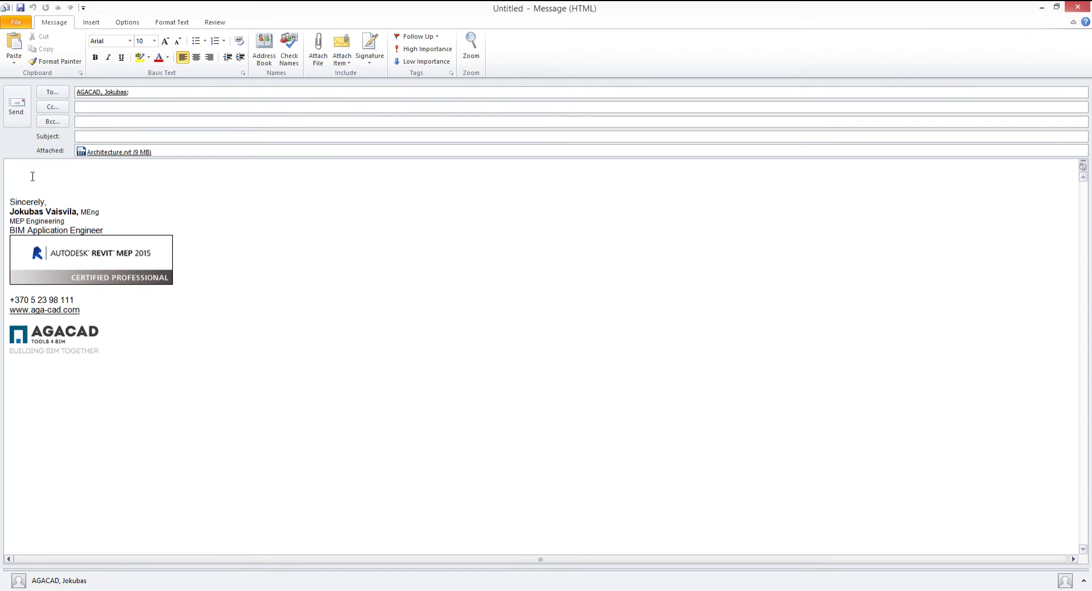
left_click(16, 106)
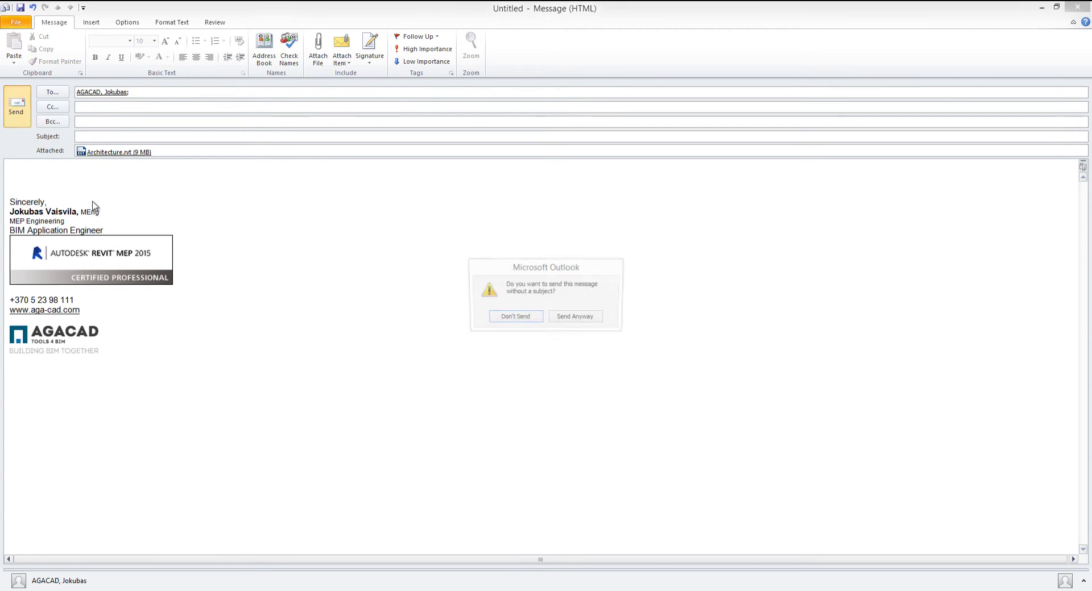
left_click(572, 322)
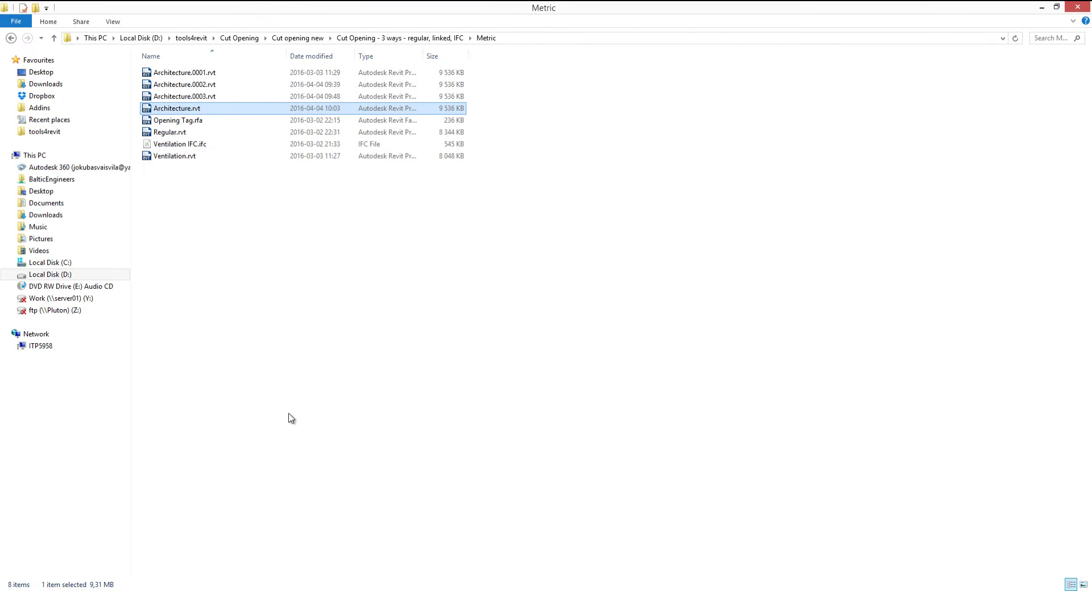
Save the received Architecture.rvt attachment to the Desktop, then exit Outlook without sending.
key("alt+Tab")
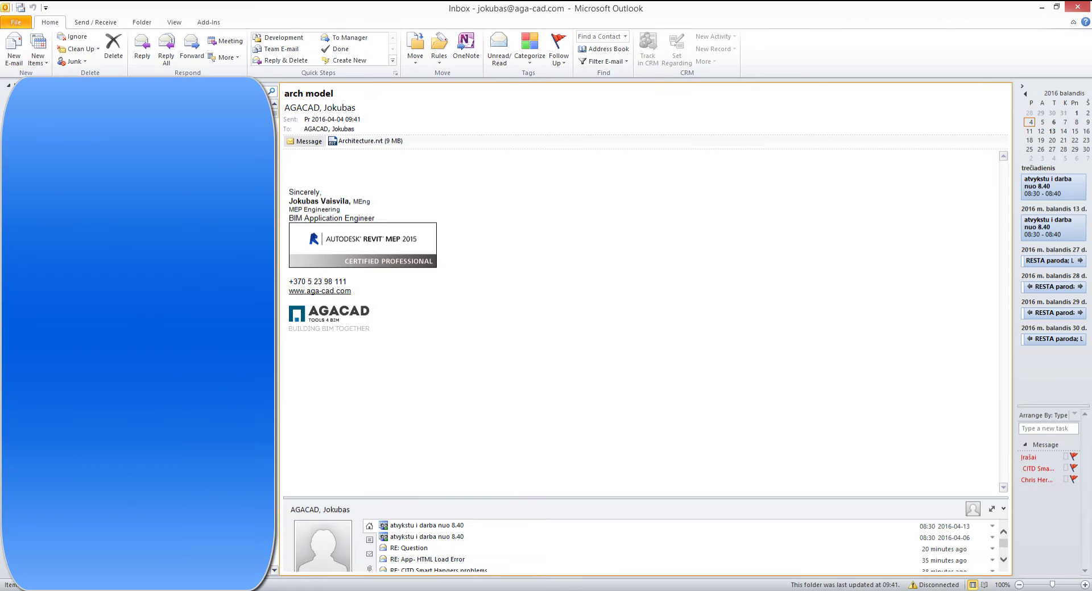
left_click(369, 141)
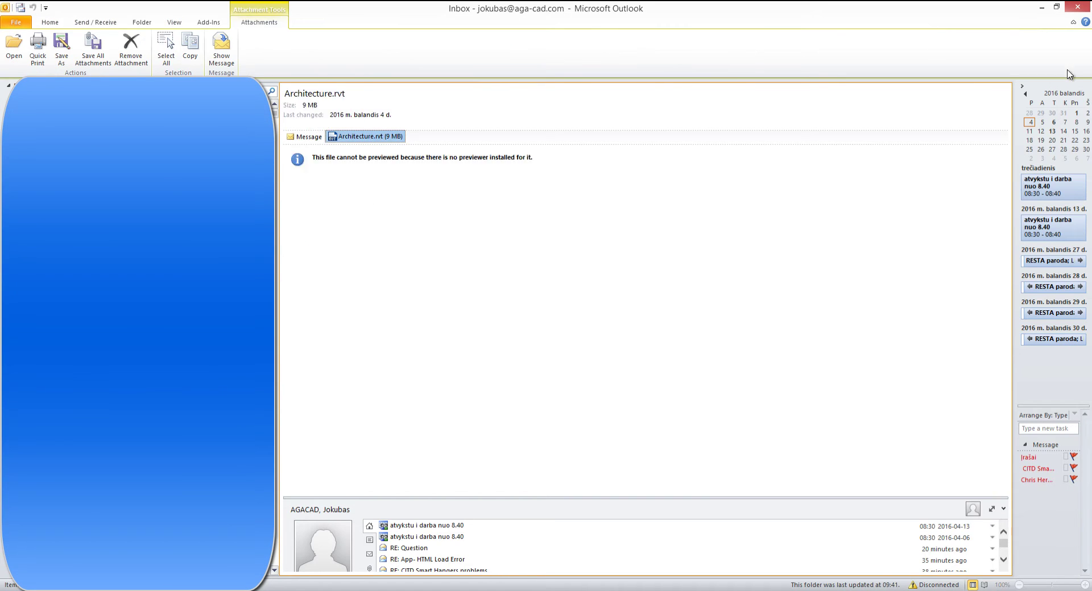
right_click(377, 139)
left_click(395, 186)
left_click_drag(88, 126, 88, 88)
left_click(46, 104)
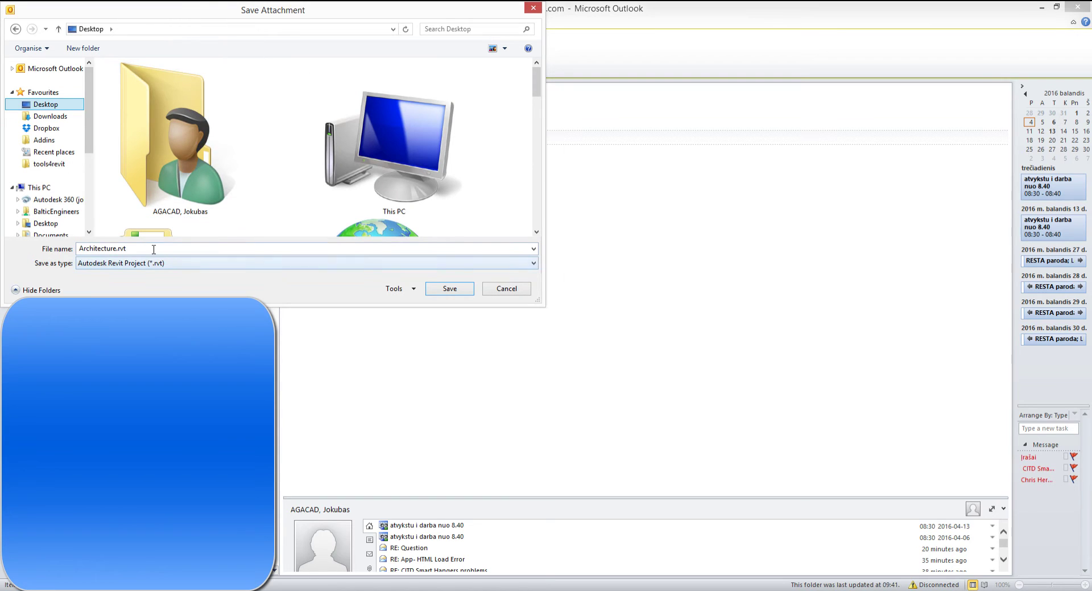
left_click(449, 288)
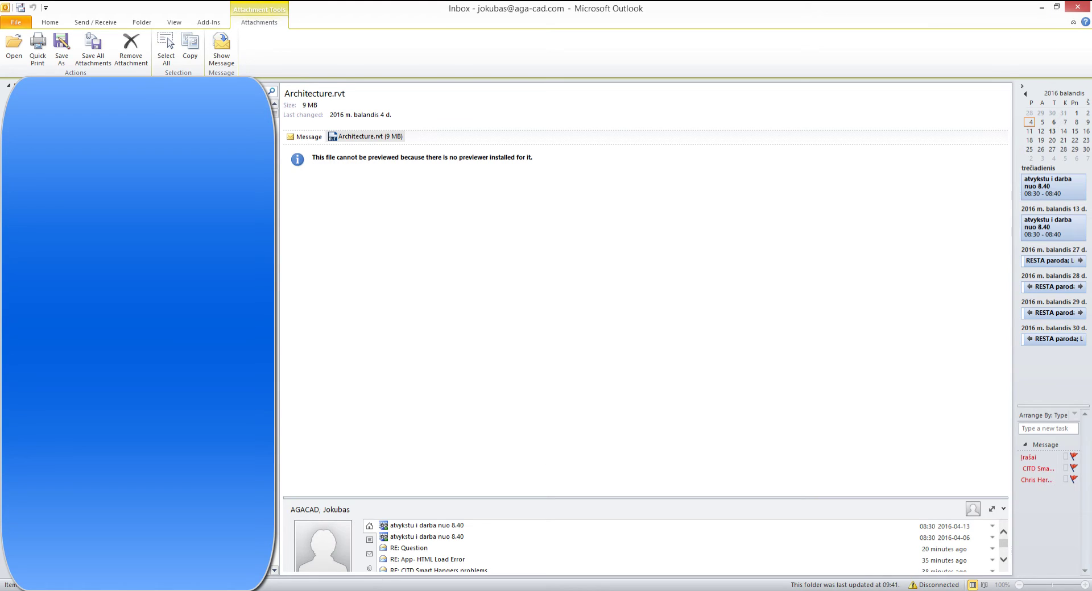
key("alt+F4")
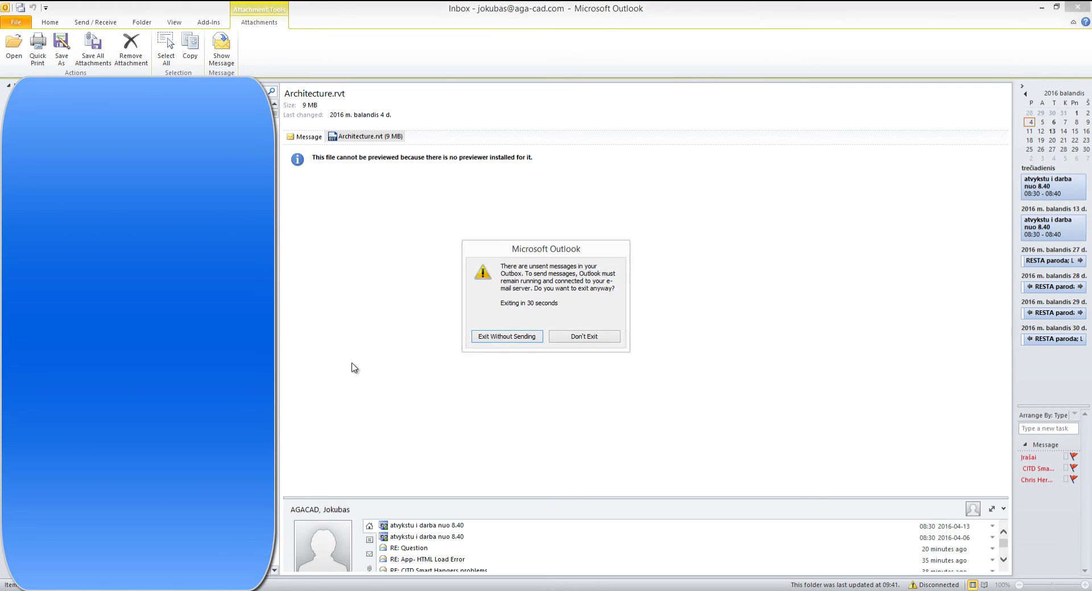
left_click(555, 339)
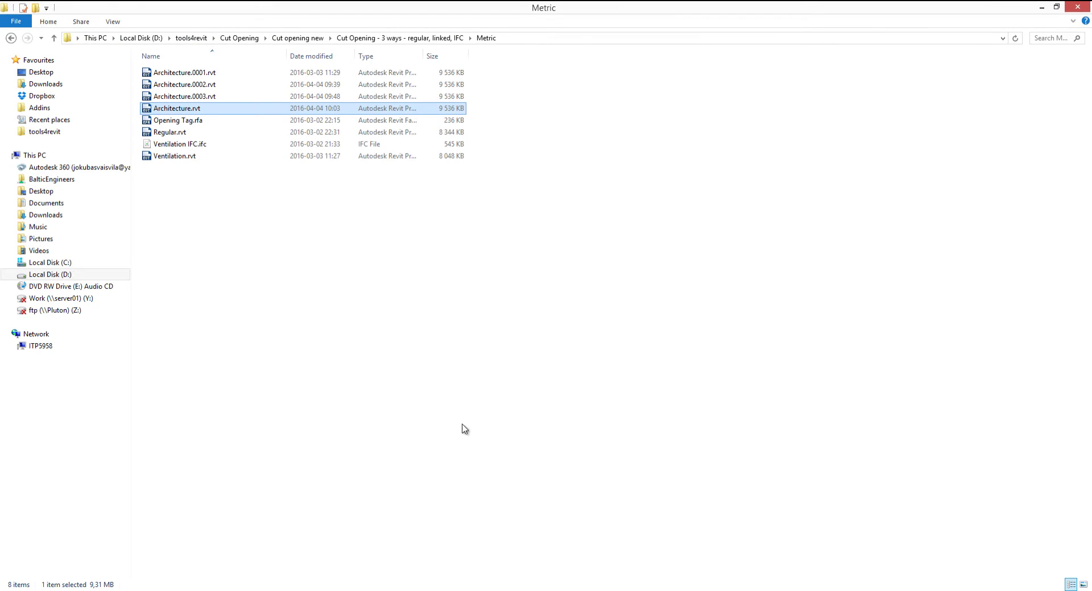
Close the current project and open Architecture.rvt from the Desktop.
key("alt+Tab")
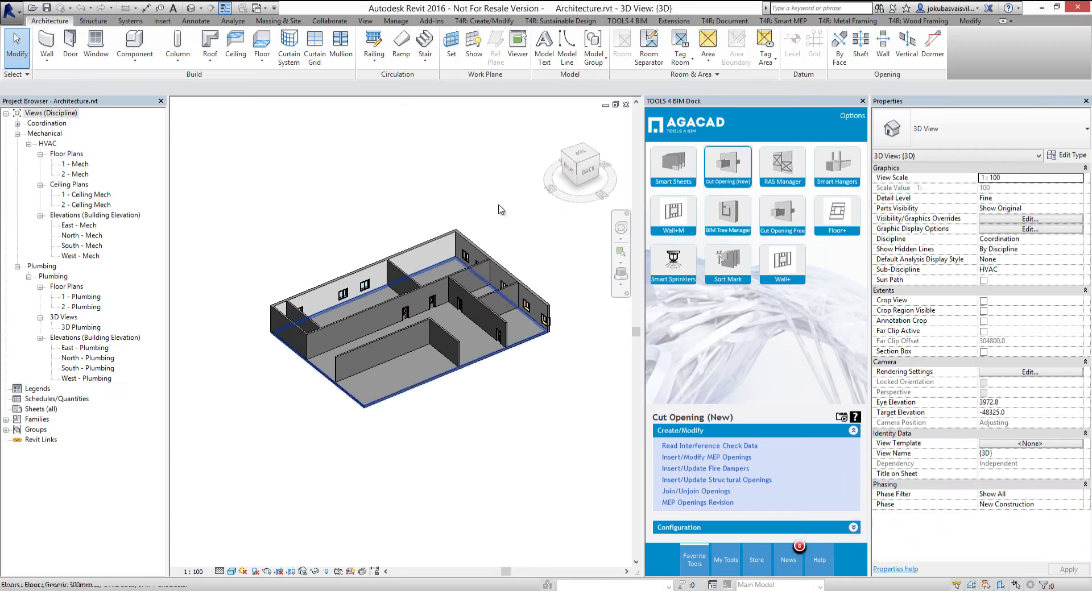
left_click(626, 105)
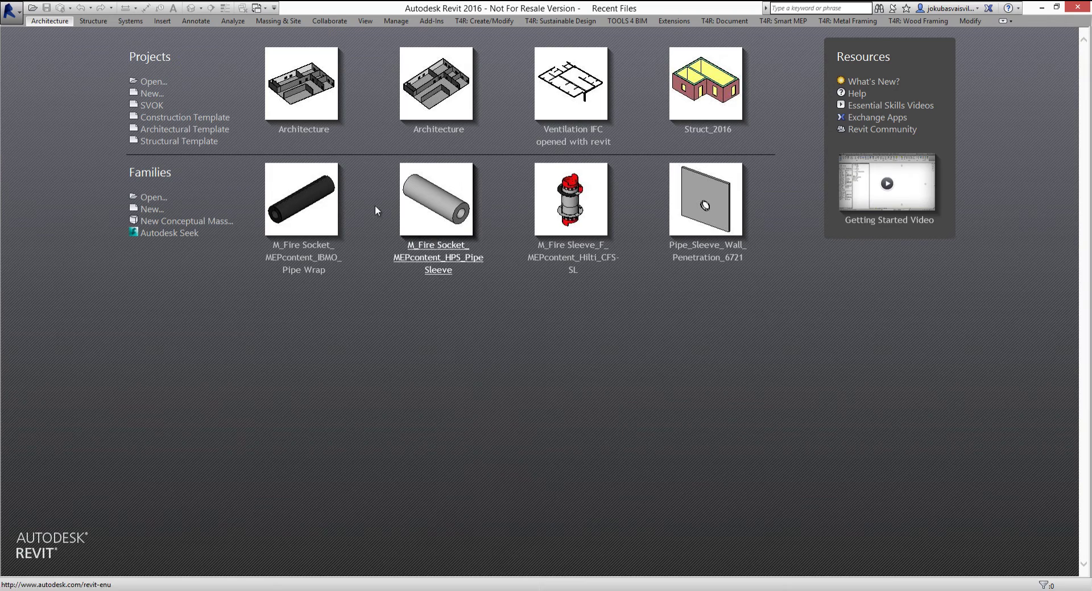
left_click(152, 81)
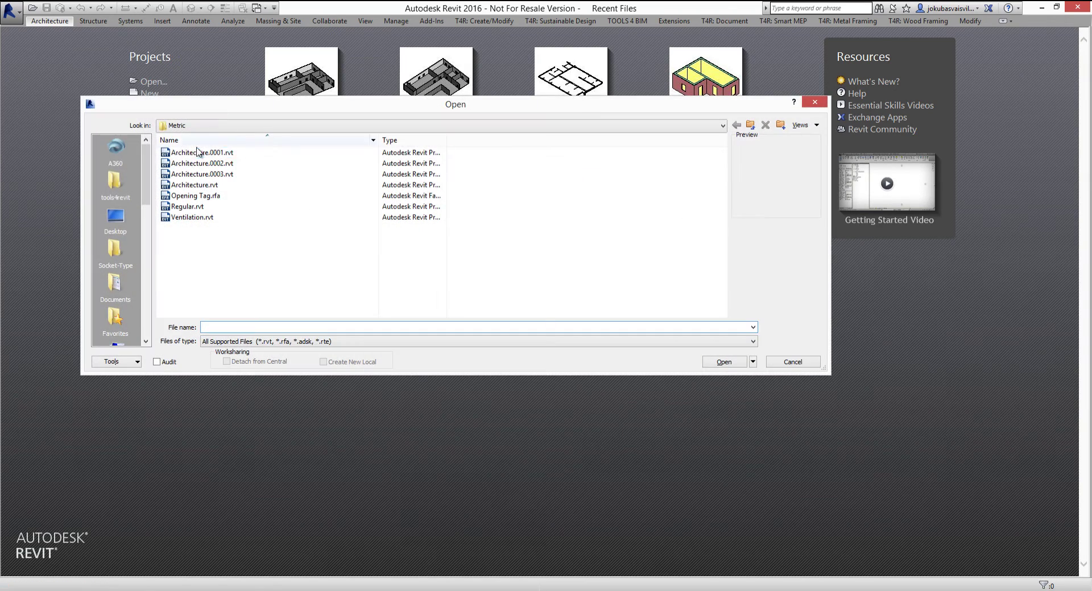
left_click(116, 216)
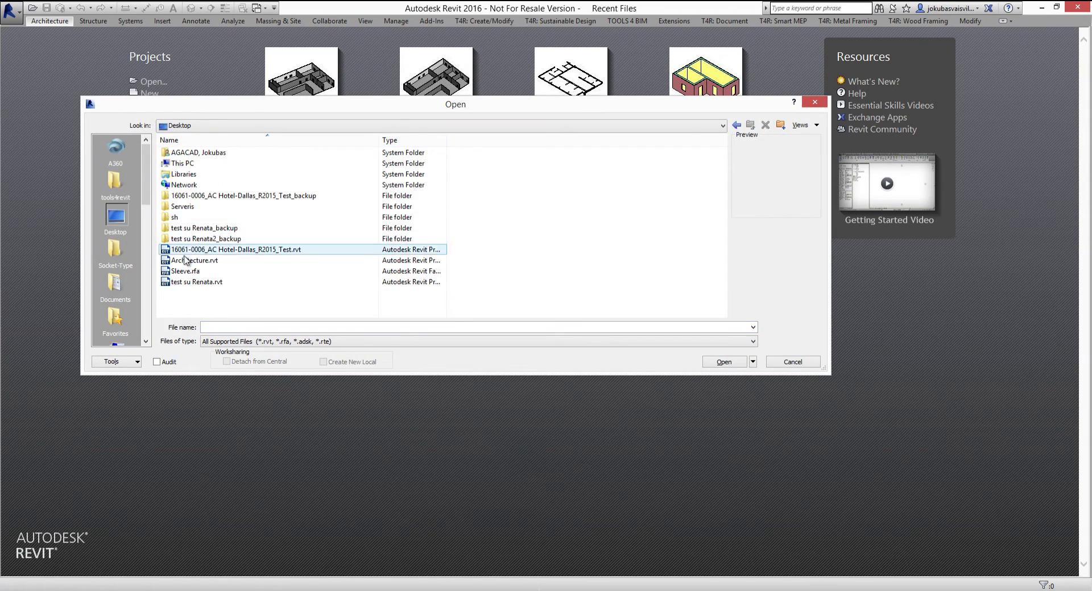
left_click(188, 261)
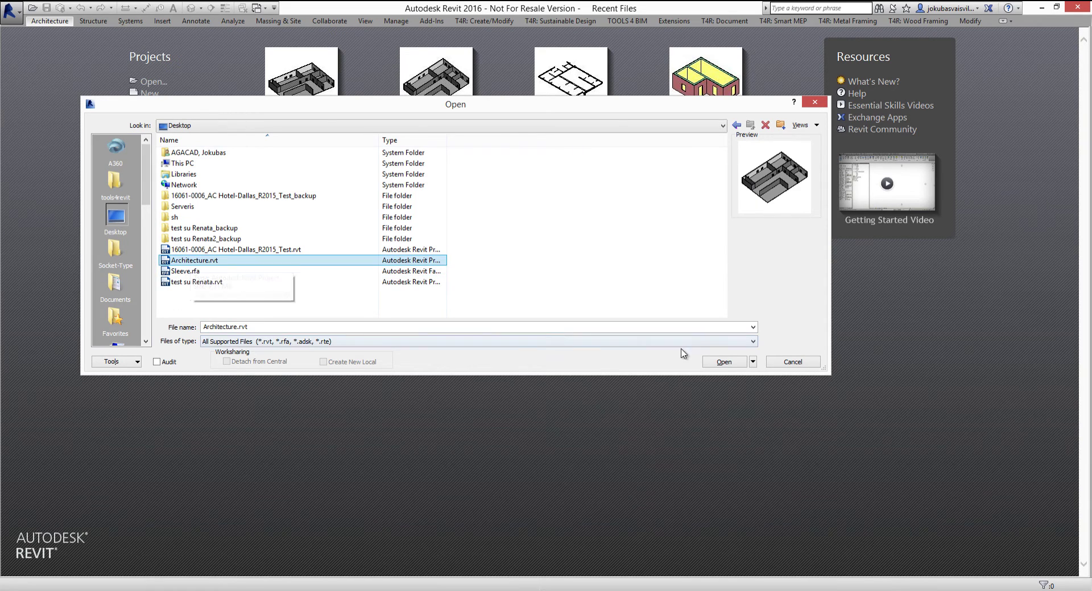
left_click(722, 364)
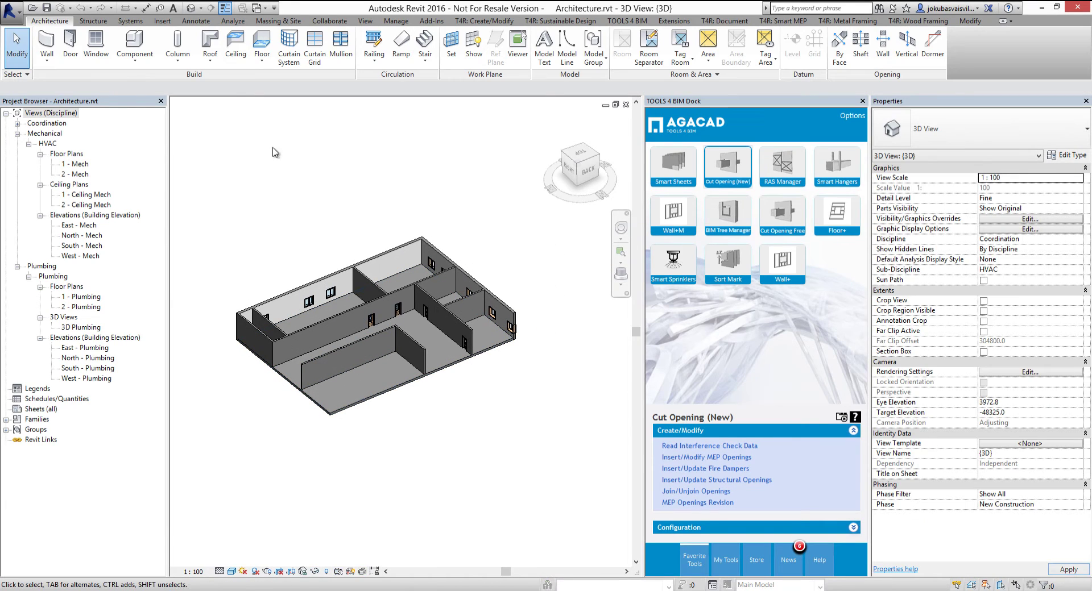
Link Ventilation.rvt from the Cut Opening 3-ways Metric folder into the project.
left_click(162, 21)
left_click(45, 46)
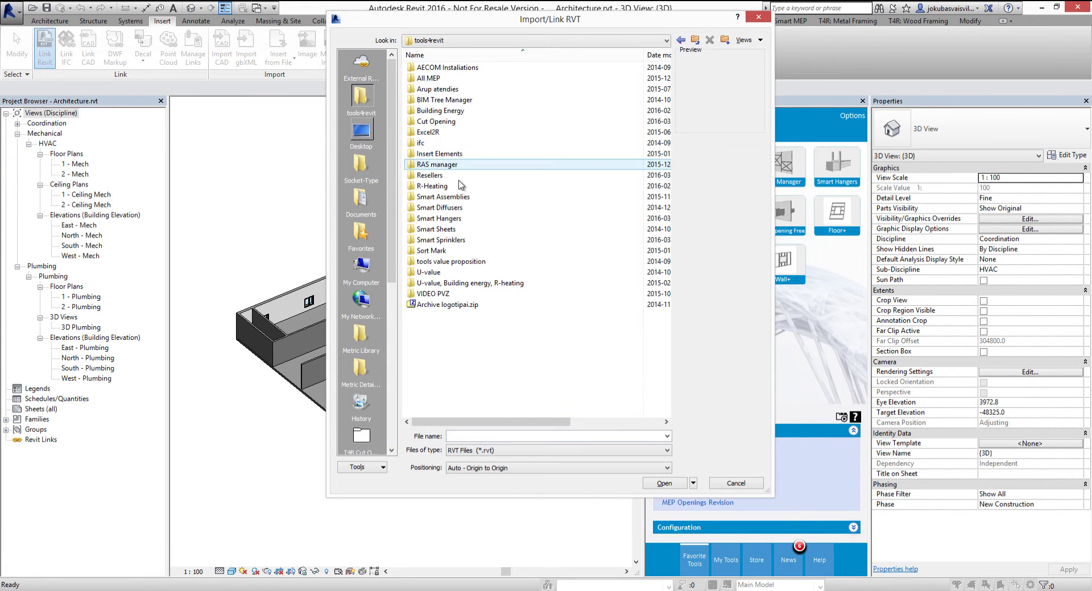
double_click(438, 122)
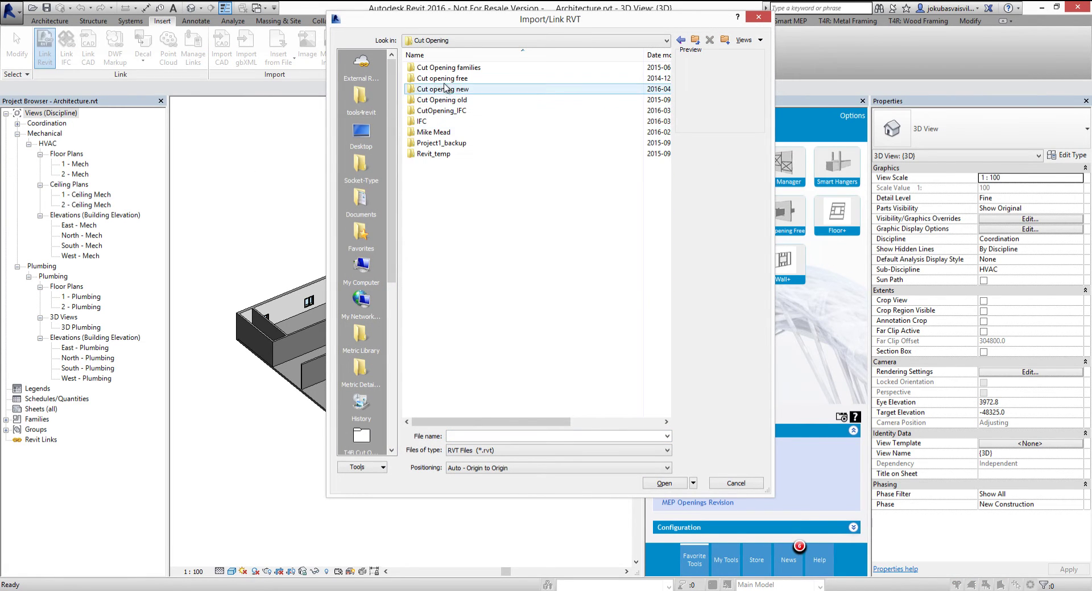
double_click(447, 88)
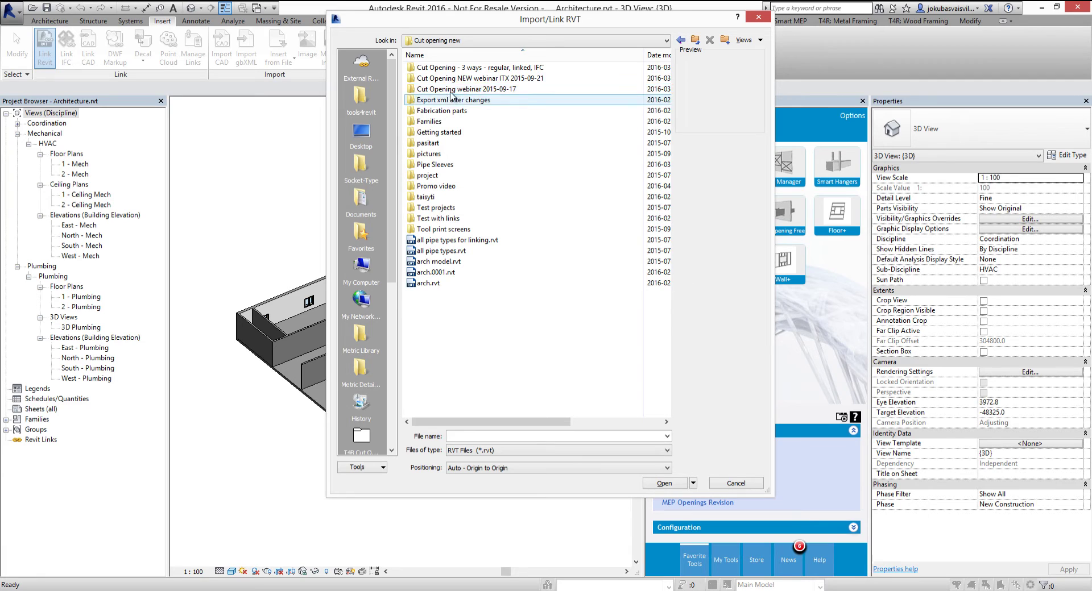
double_click(471, 71)
double_click(445, 80)
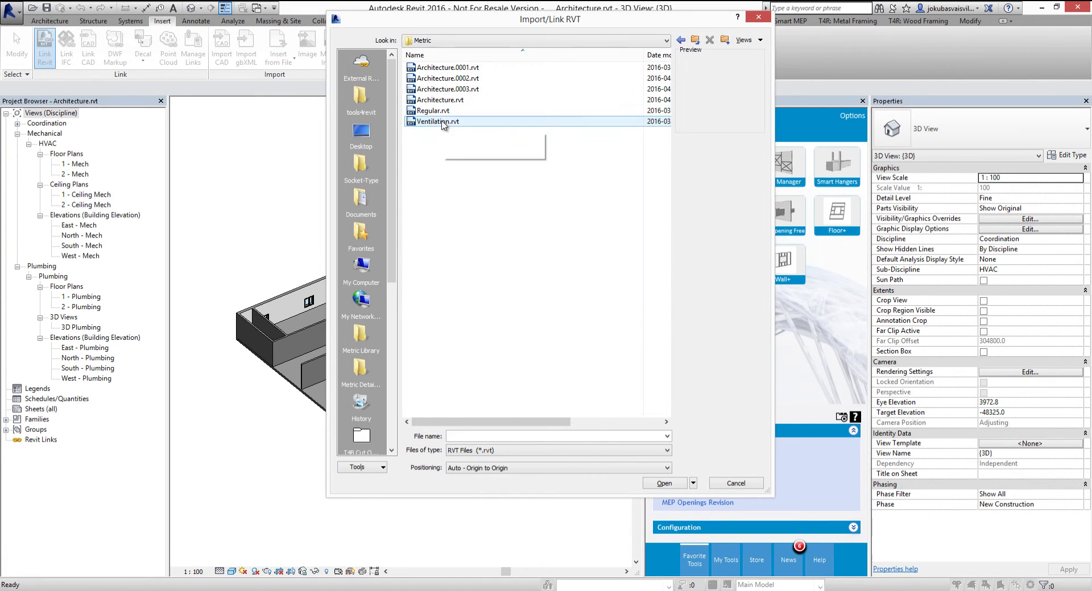
left_click(442, 122)
left_click(664, 483)
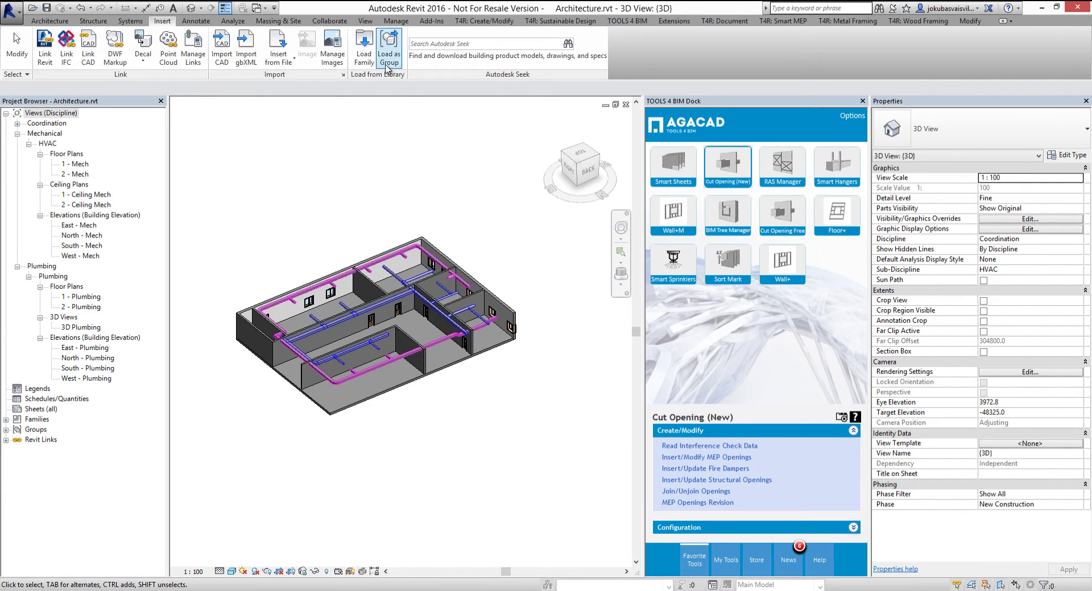
Run an interference check of current-project Walls against Ventilation.rvt Ducts.
left_click(329, 21)
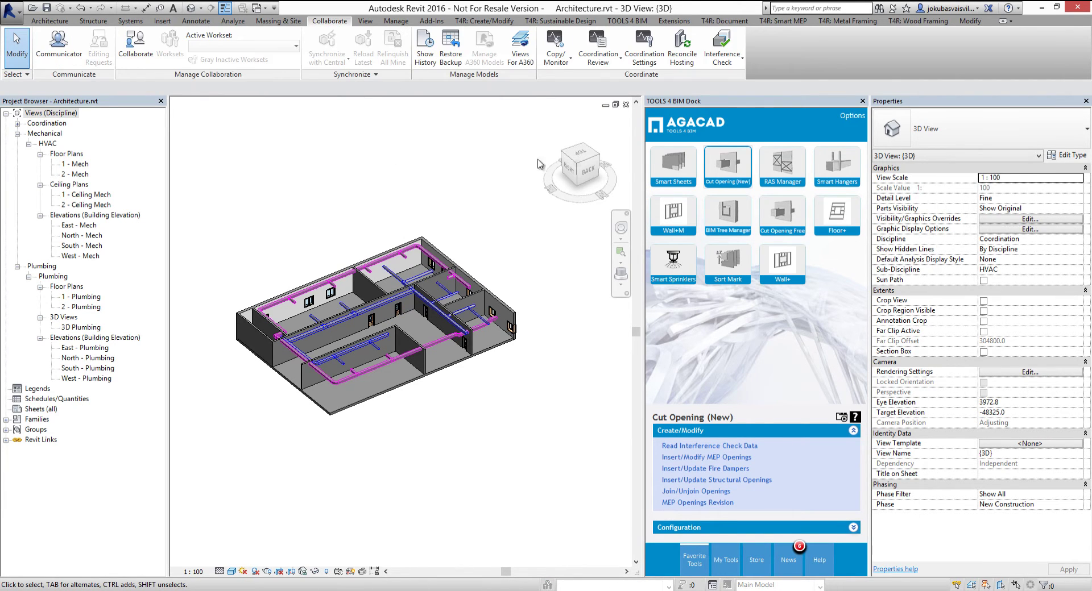
left_click(724, 70)
left_click(739, 88)
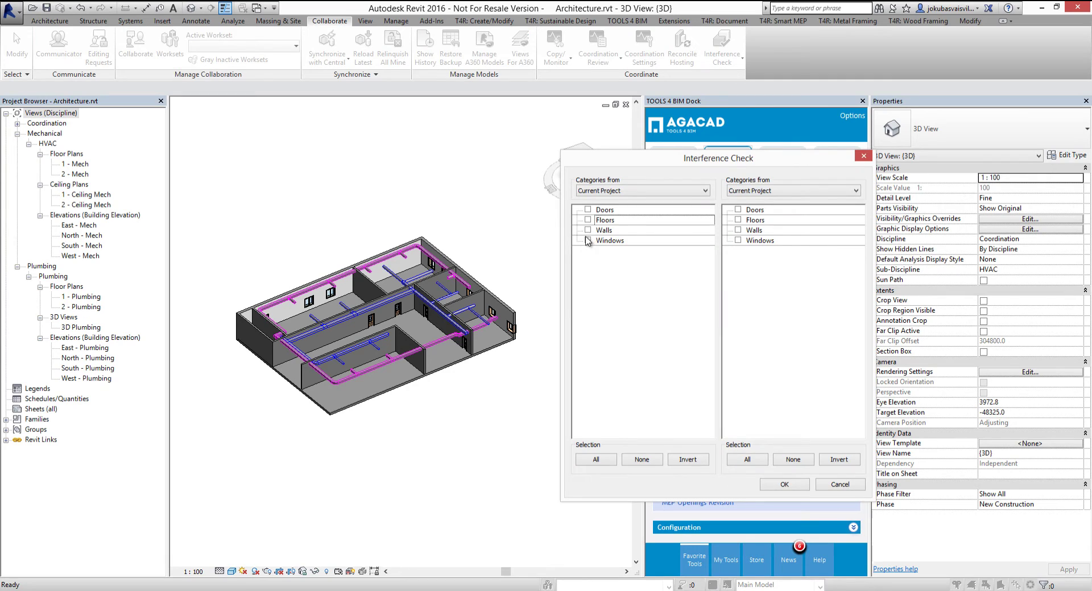
left_click(588, 230)
left_click(751, 193)
left_click(751, 210)
left_click(737, 220)
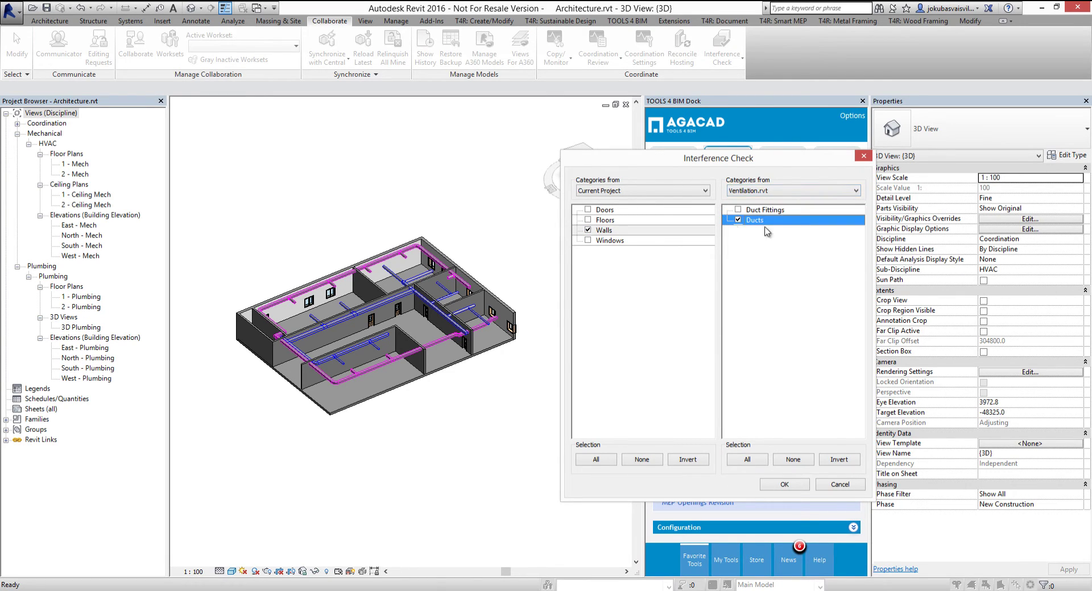
left_click(787, 487)
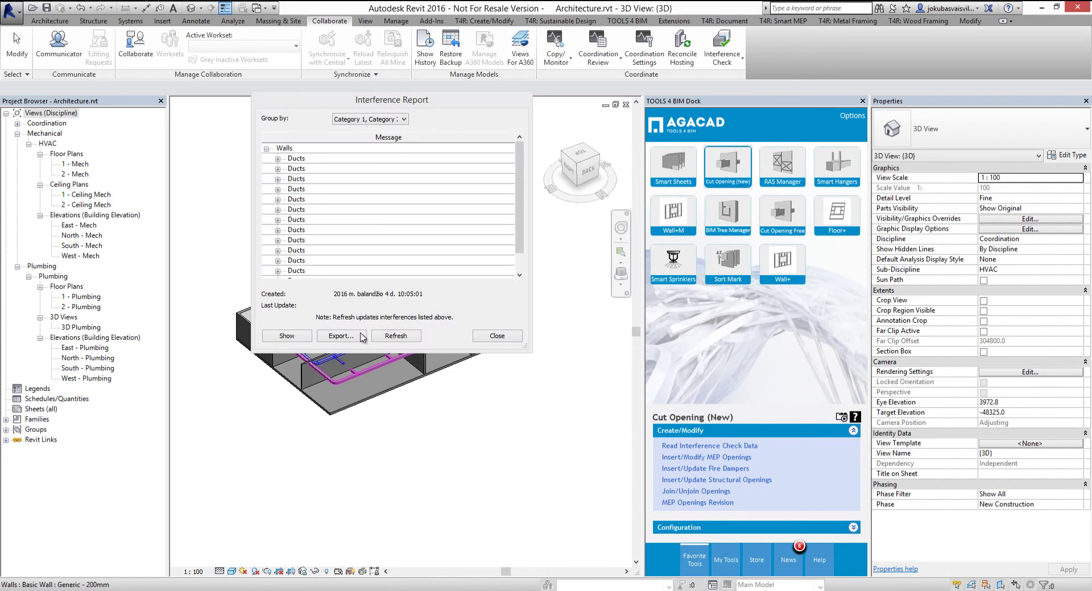
Export the clash report to the Desktop as 2016-04-04.html, replacing the existing file.
left_click(340, 336)
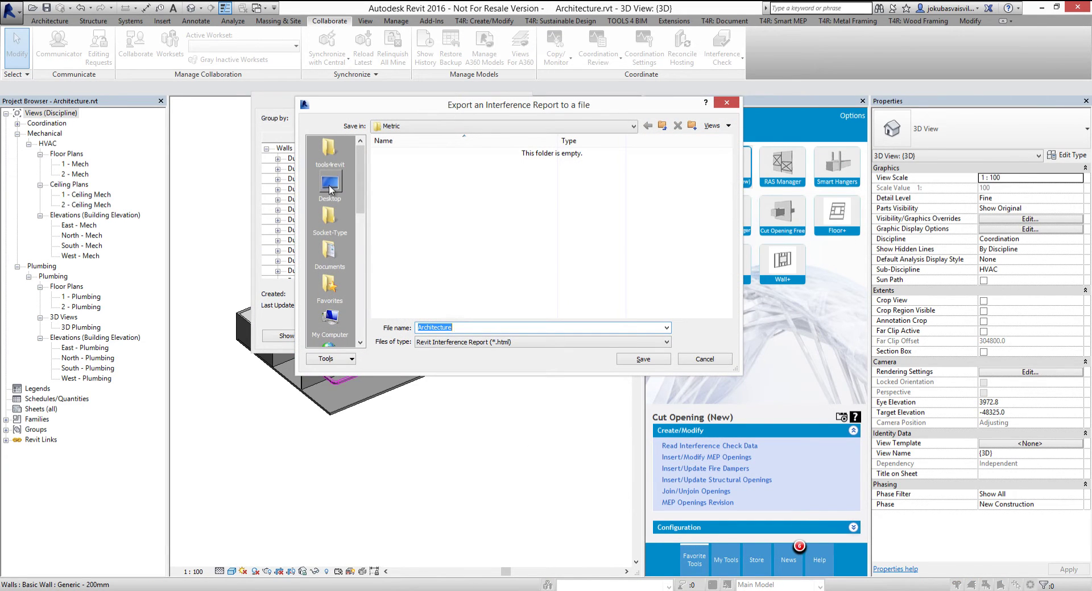
left_click(330, 188)
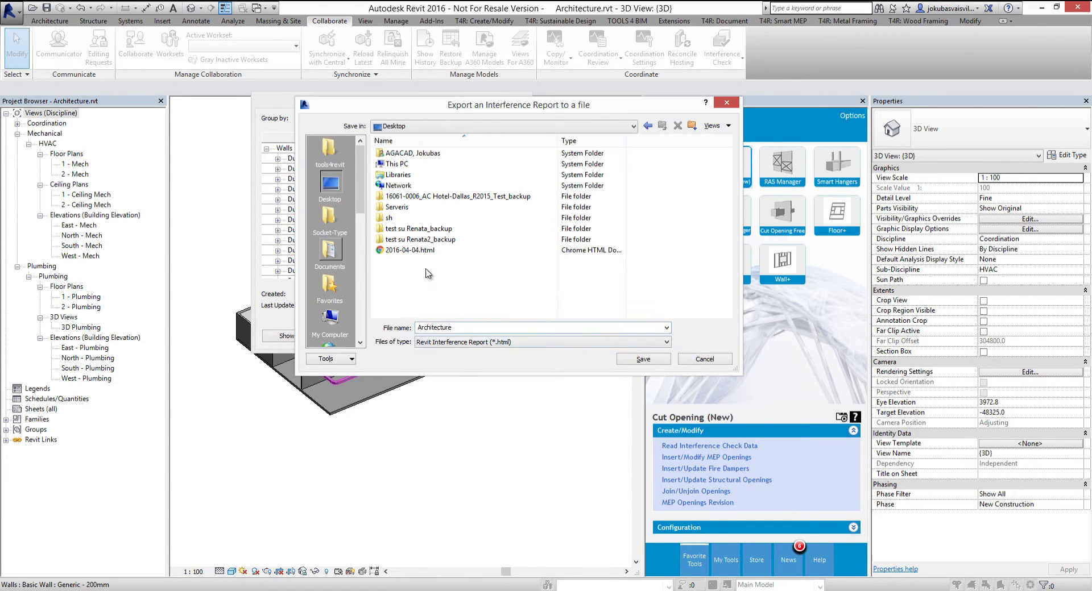
left_click(421, 250)
left_click(642, 359)
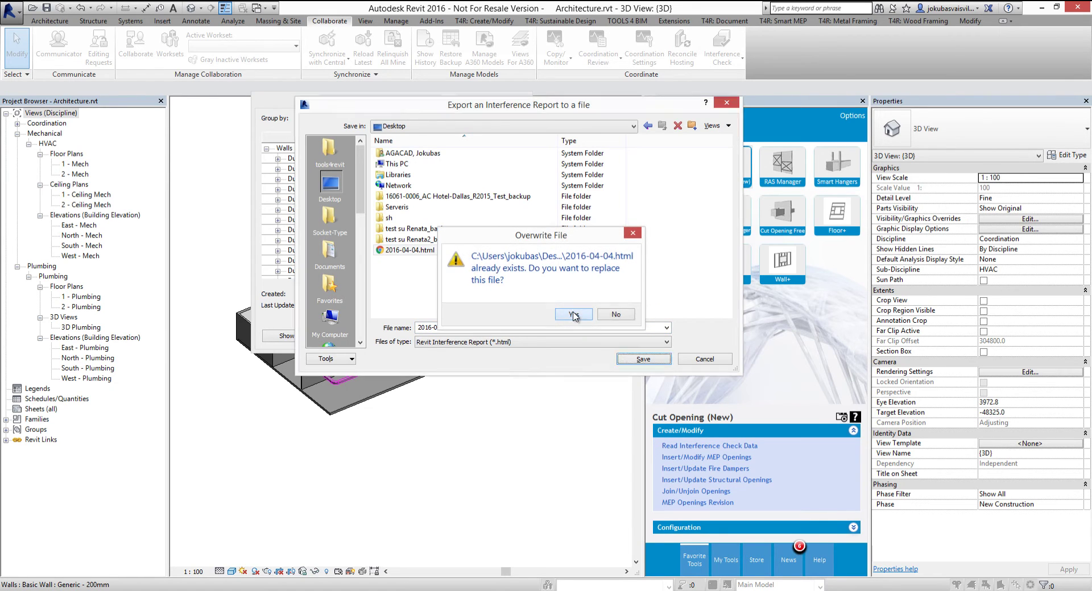
left_click(571, 315)
left_click(489, 336)
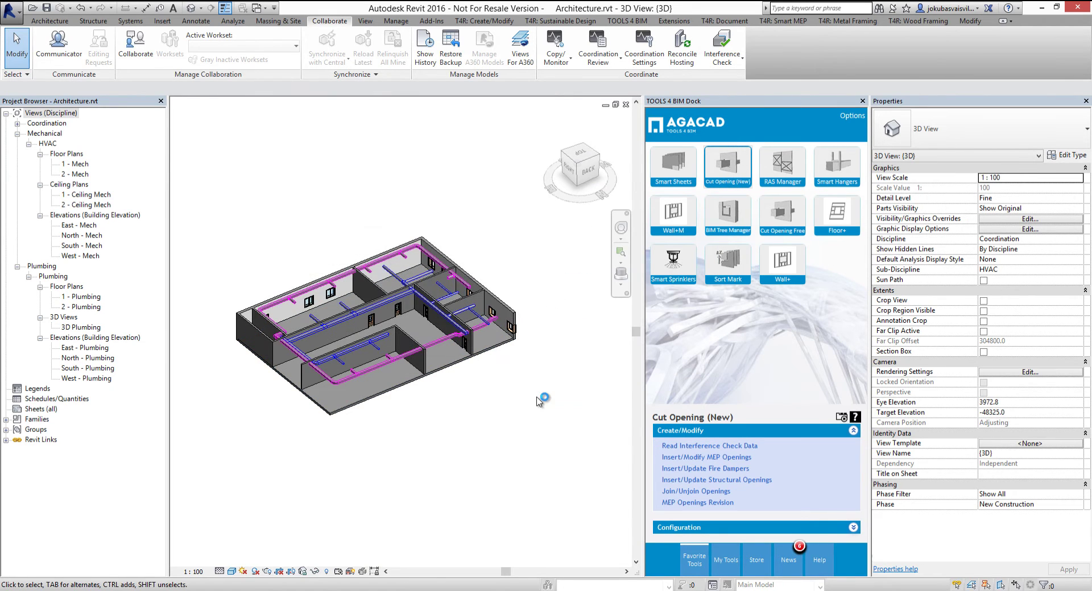
Read the 2016-04-04.html interference report into Cut Opening, loading its 28 clash items.
left_click(674, 445)
left_click(755, 231)
left_click(614, 449)
left_click(985, 571)
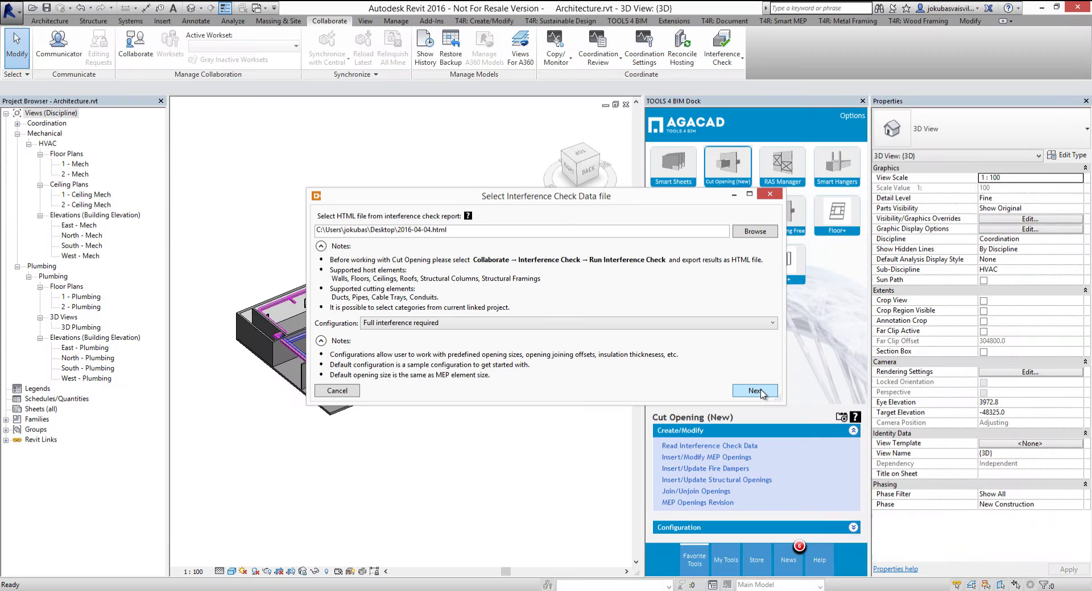
left_click(761, 392)
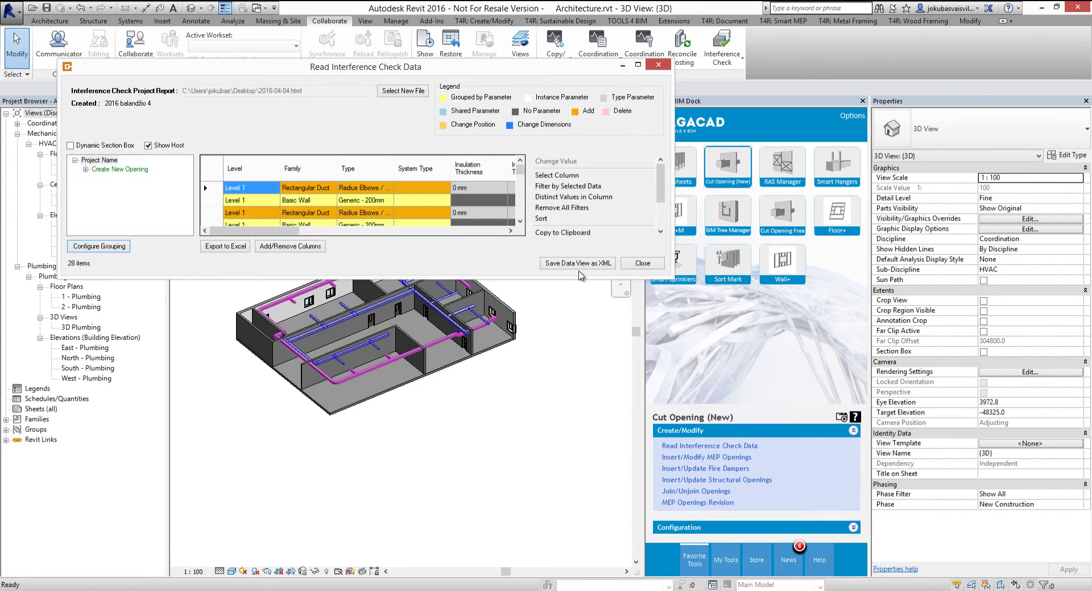
Save the data view as 2016-04-04.xml on the Desktop.
left_click(576, 263)
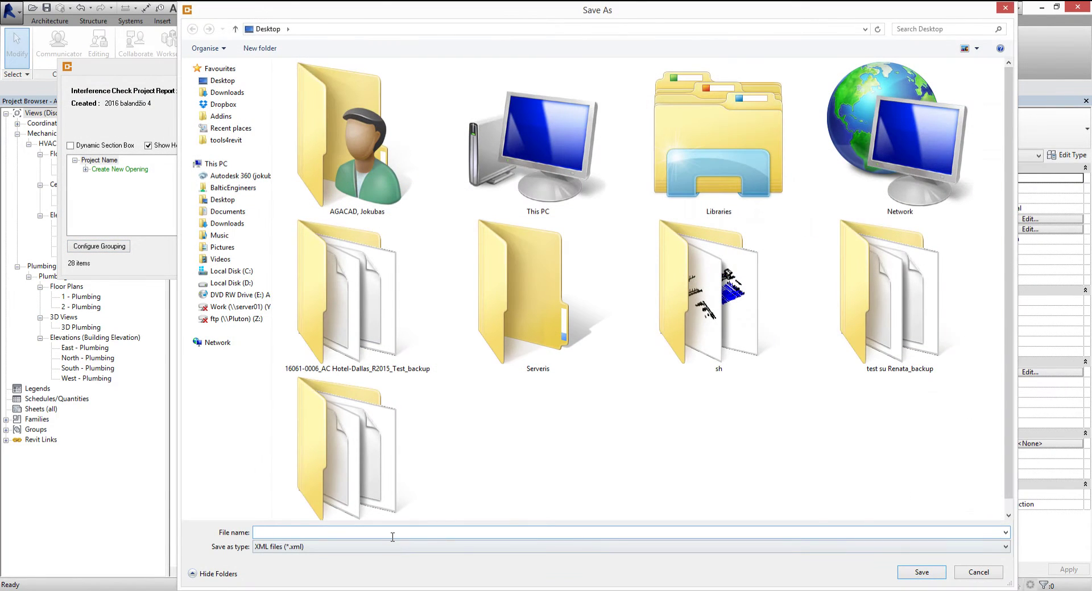
type("2016-04-")
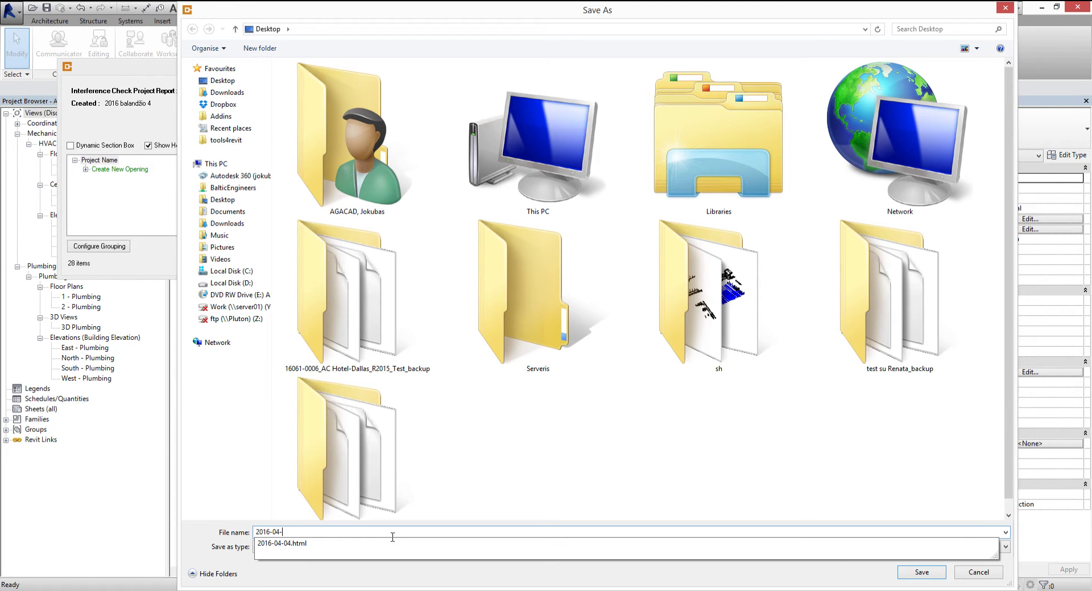
type("04")
key("Return")
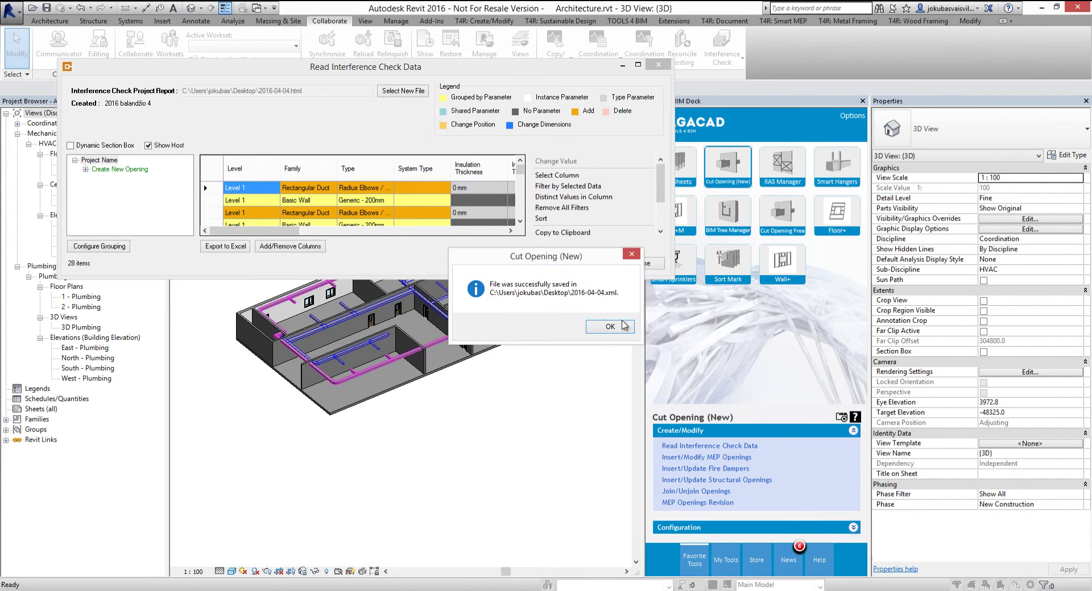
left_click(611, 328)
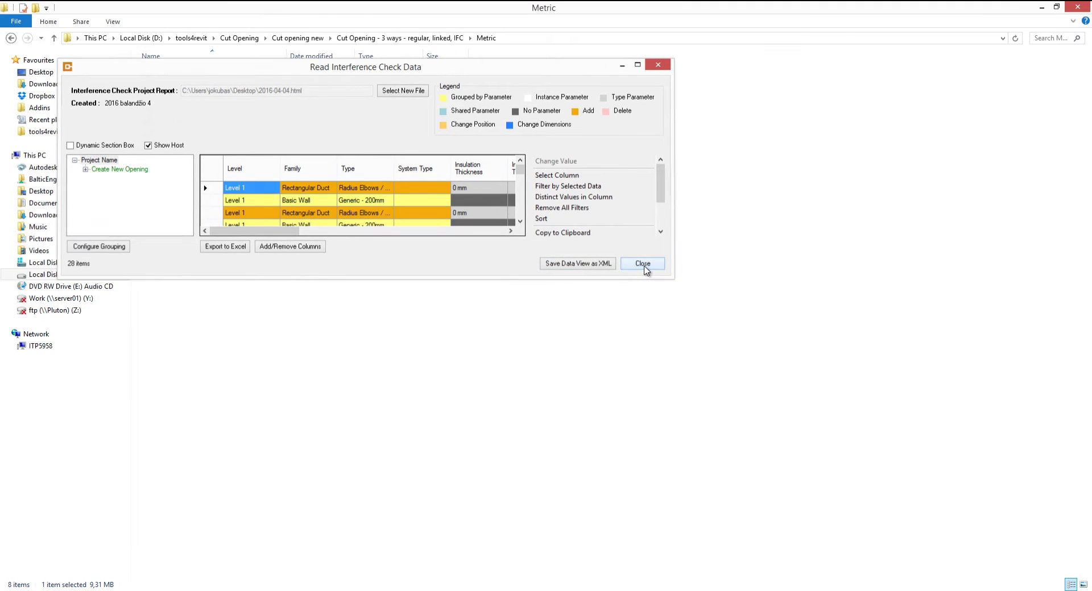
Insert openings from 2016-04-04.xml, placing all 14 with 2 joined.
left_click(642, 264)
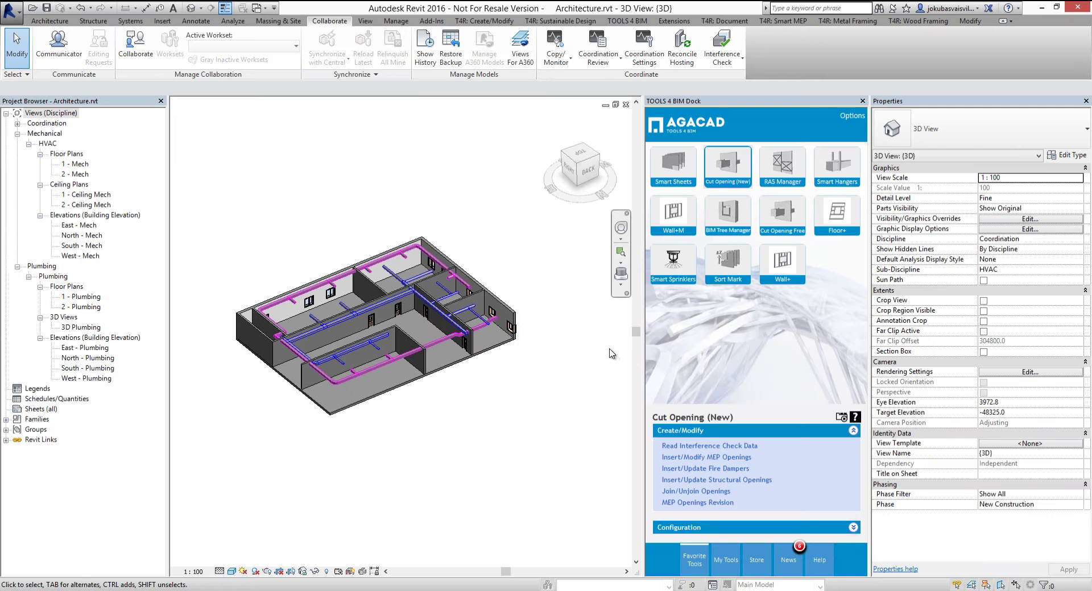
left_click(684, 460)
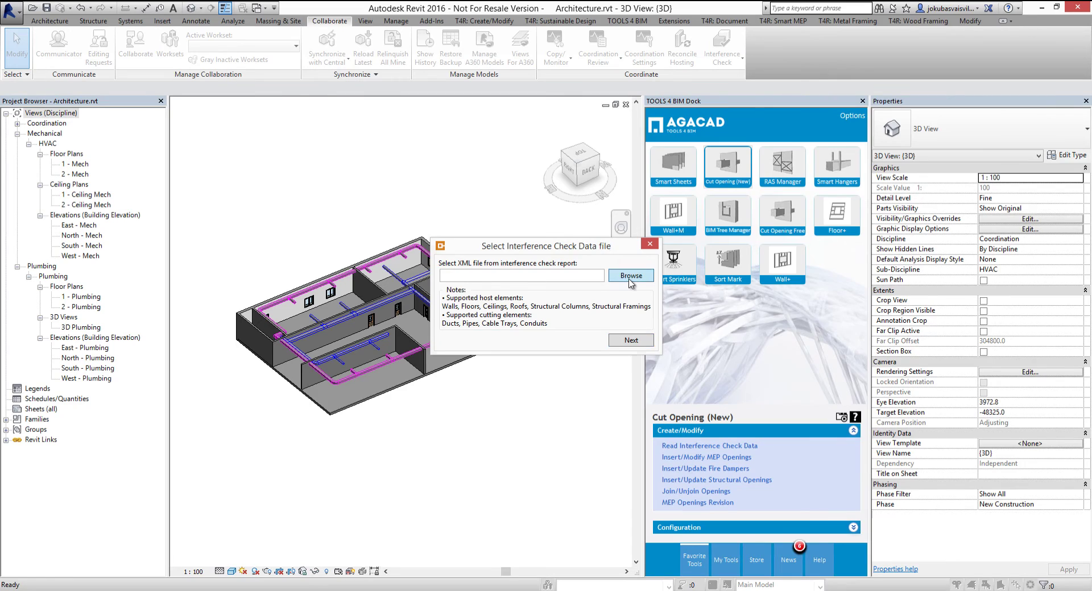
left_click(630, 277)
left_click(629, 461)
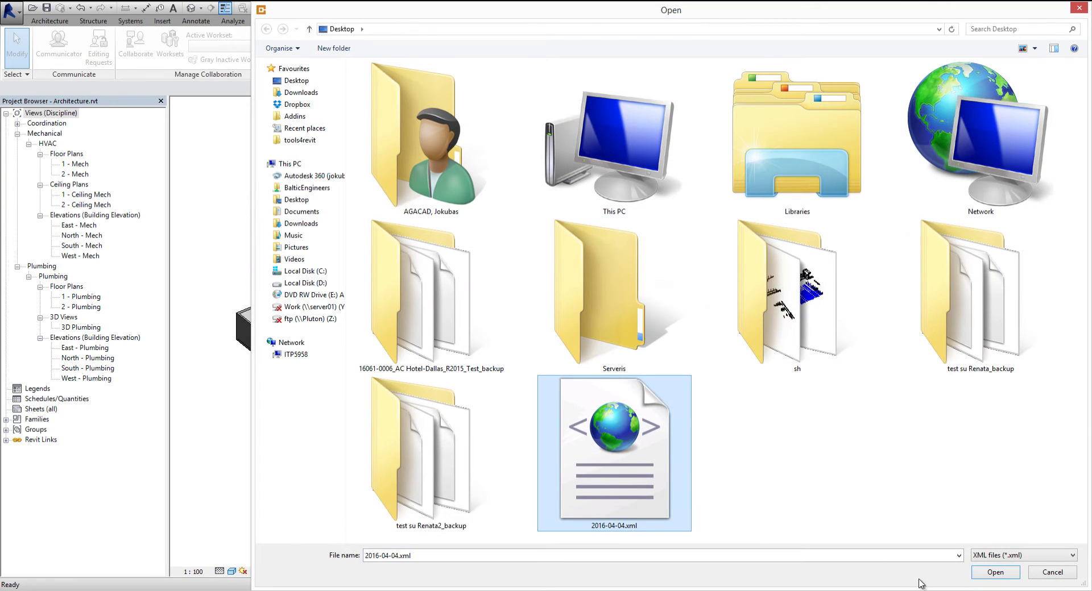
left_click(991, 572)
left_click(631, 340)
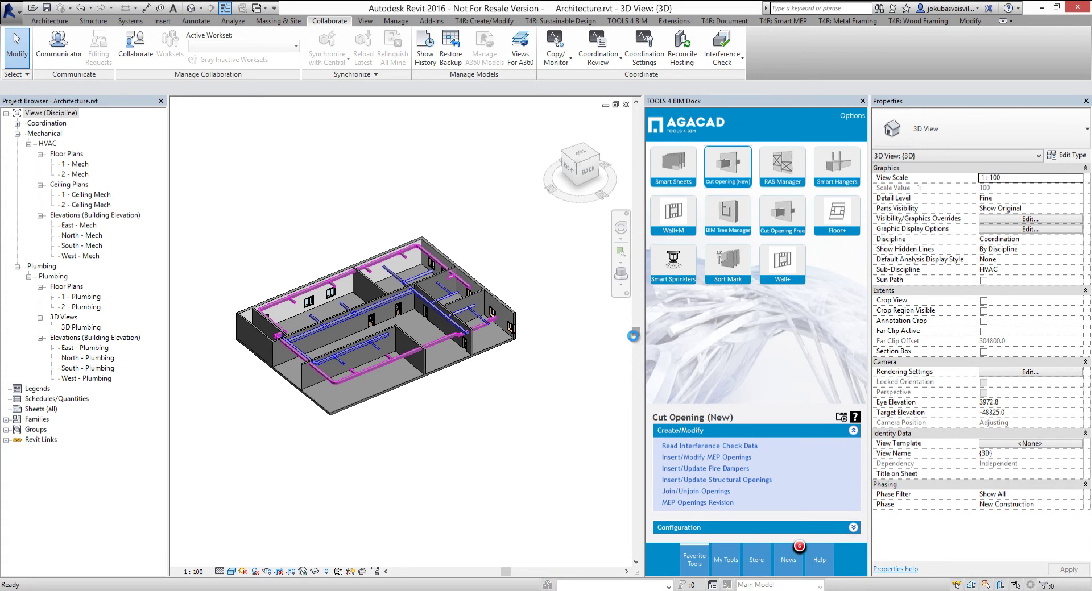
left_click(601, 266)
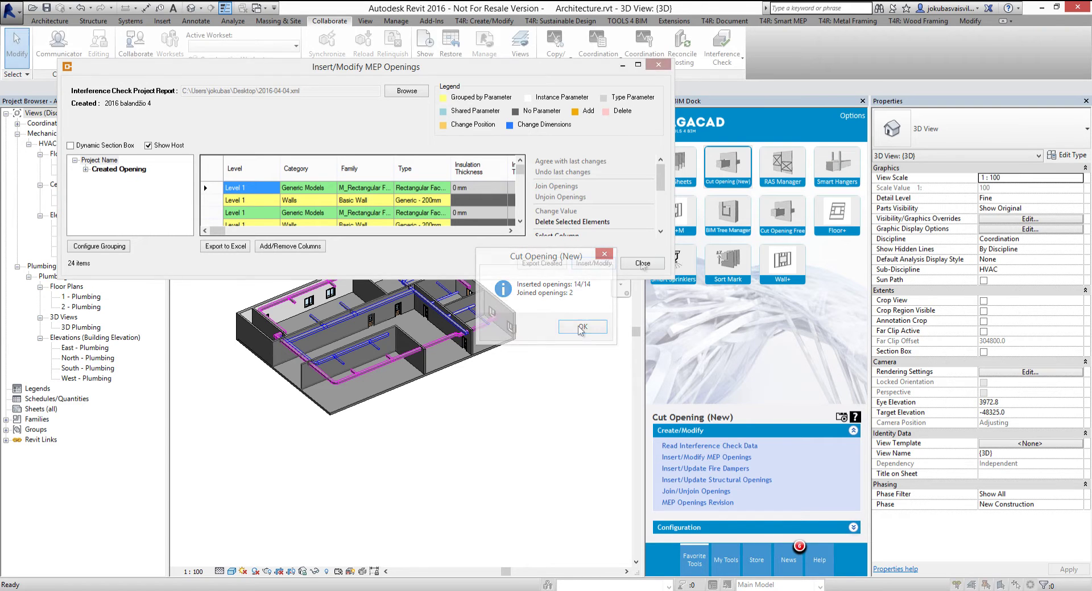
left_click(582, 326)
Close the openings window and zoom around the wall to find the rectangular opening.
left_click(642, 263)
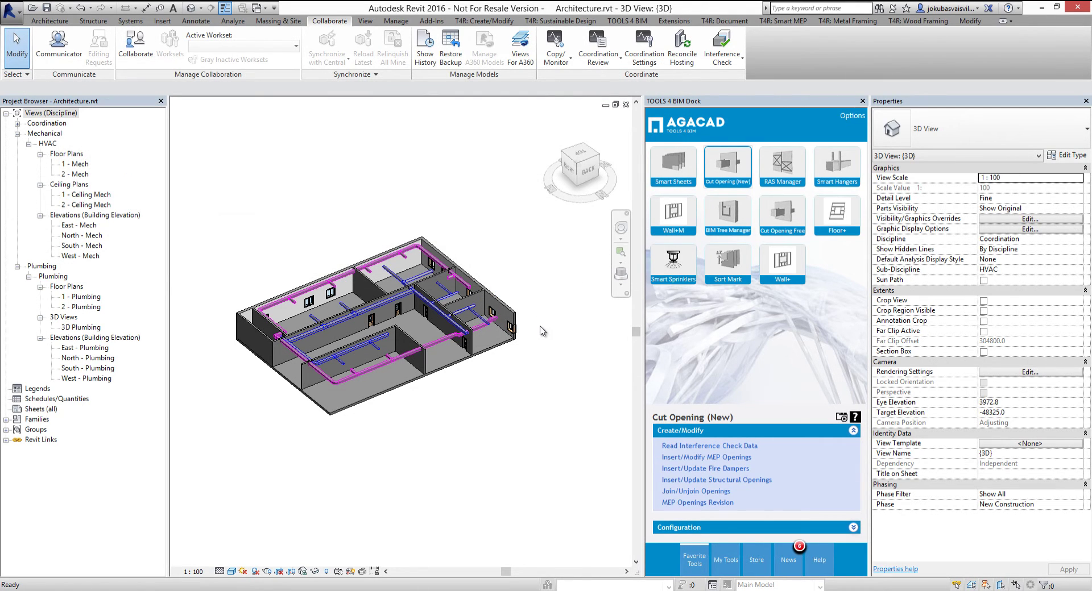
scroll(388, 401, "up", 6)
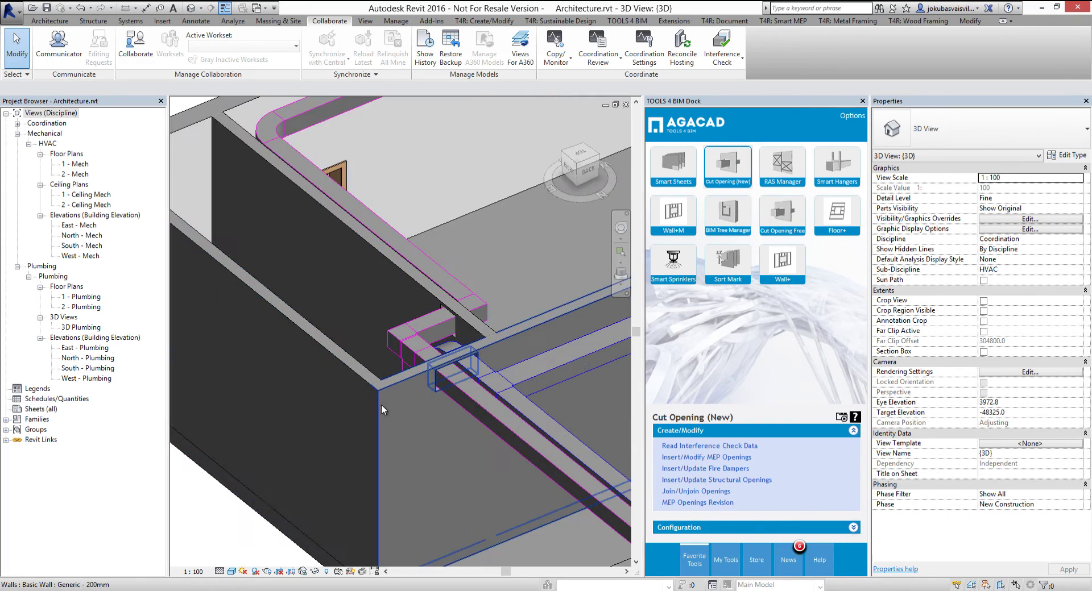
scroll(480, 356, "down", 5)
scroll(521, 150, "up", 6)
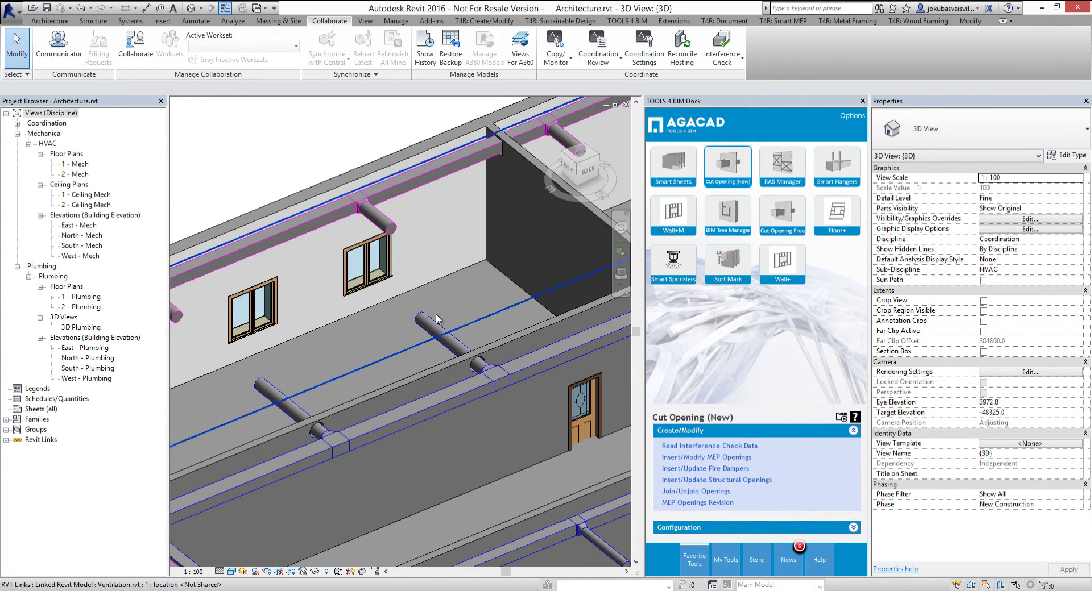
scroll(504, 389, "down", 5)
scroll(309, 472, "up", 4)
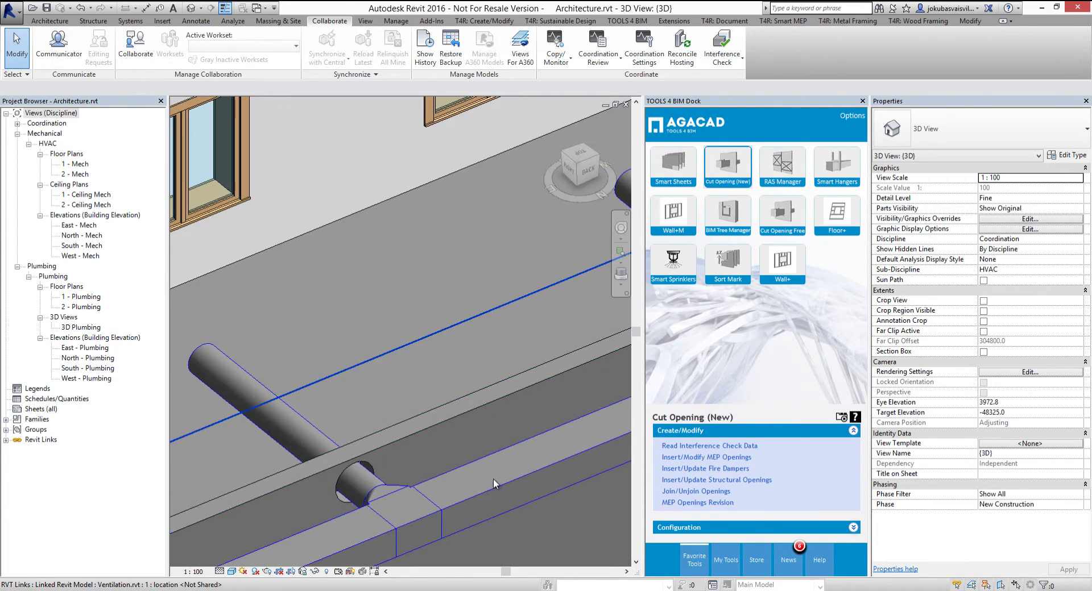
scroll(279, 449, "down", 4)
scroll(386, 371, "down", 2)
scroll(390, 321, "up", 5)
scroll(561, 475, "down", 5)
scroll(490, 427, "up", 5)
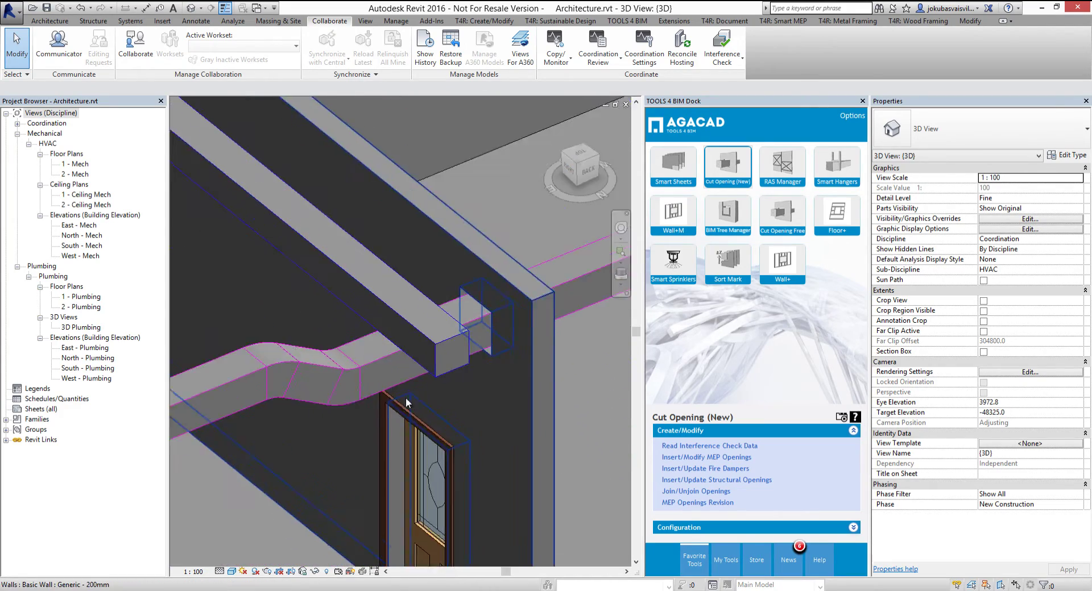
scroll(565, 468, "down", 2)
scroll(343, 405, "down", 4)
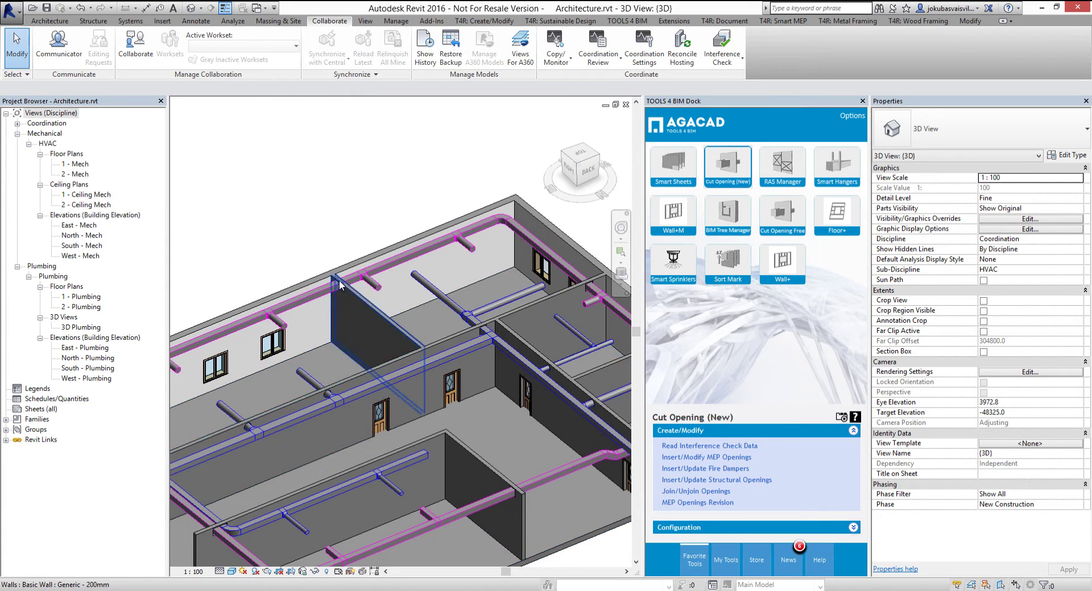
scroll(359, 309, "up", 6)
Set the rectangular face opening's b dimension to 500 and orbit to check it.
left_click(544, 404)
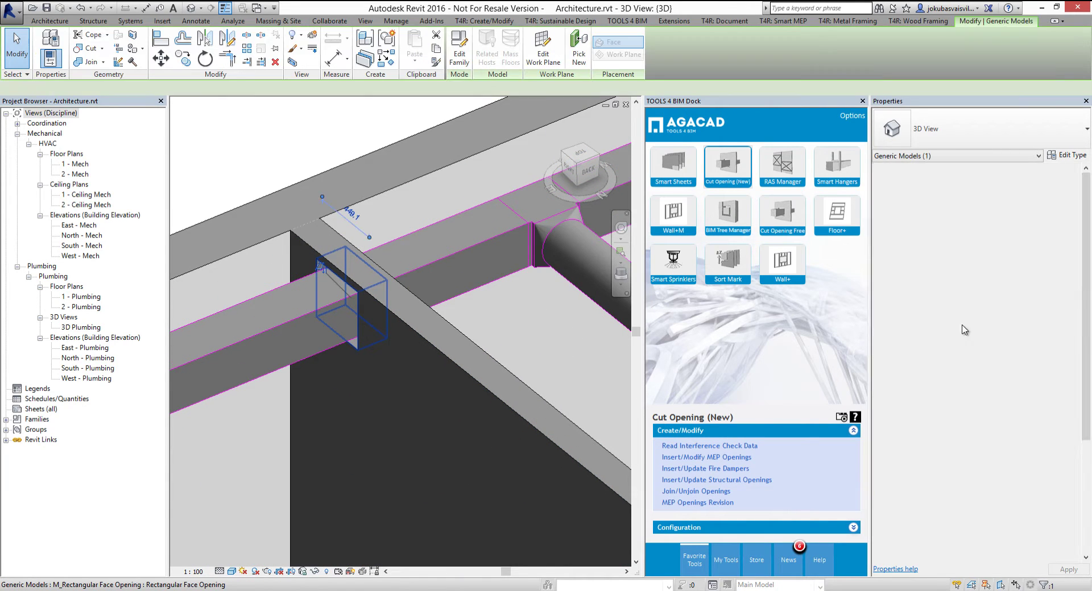
left_click(1004, 270)
type("500")
key("Return")
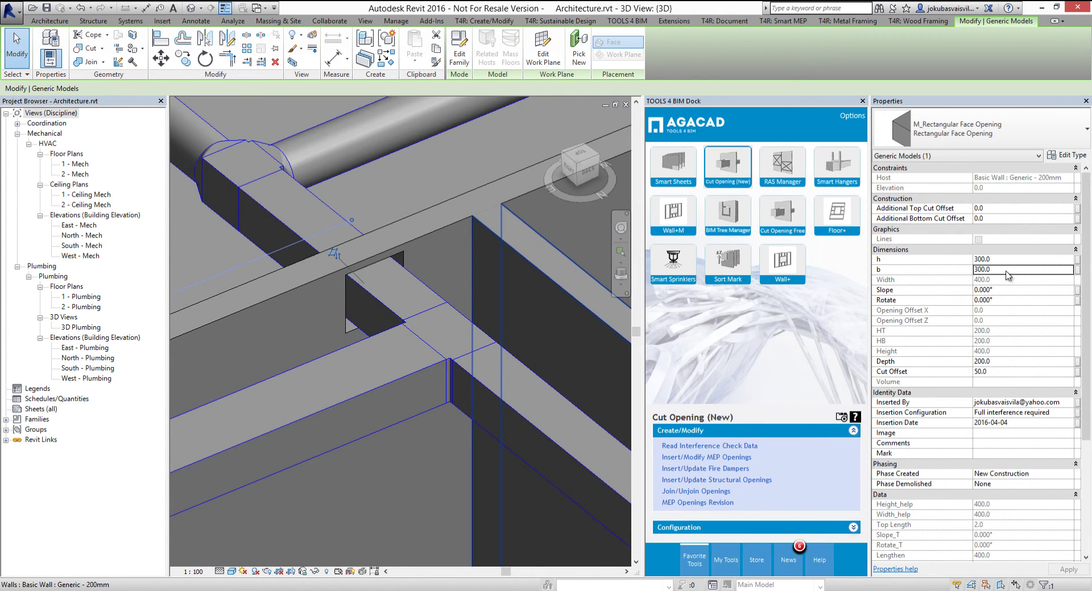
left_click(1005, 271)
type("500")
key("Return")
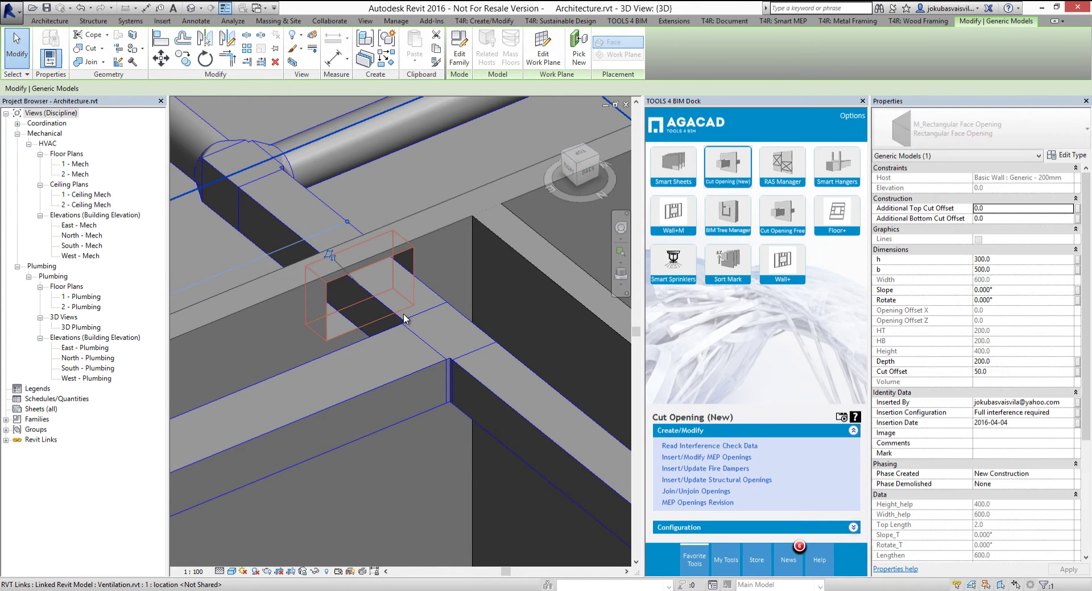
middle_click_drag(443, 311, 577, 395, "shift")
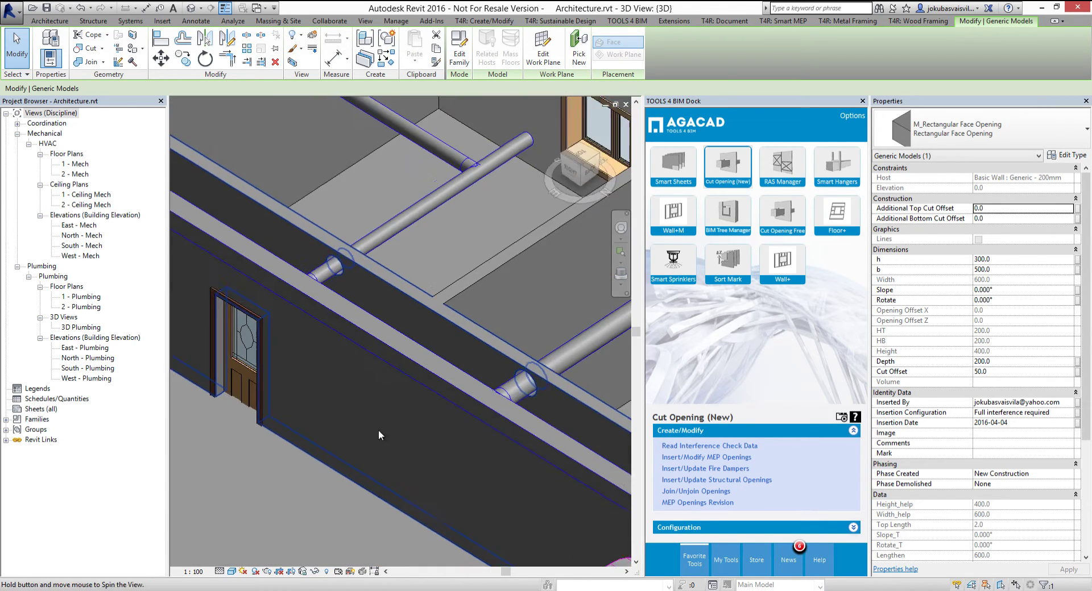
Set the round pipe opening's Cut Offset to 100, enlarging its diameter to 500.
scroll(344, 263, "up", 5)
left_click(355, 261)
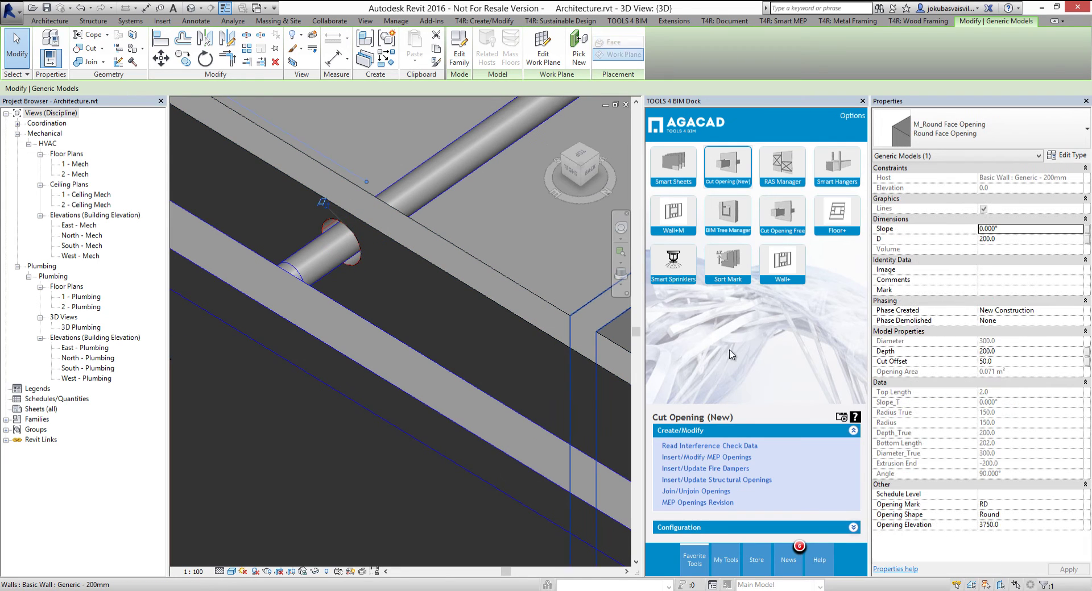
left_click(1004, 362)
scroll(591, 391, "down", 3)
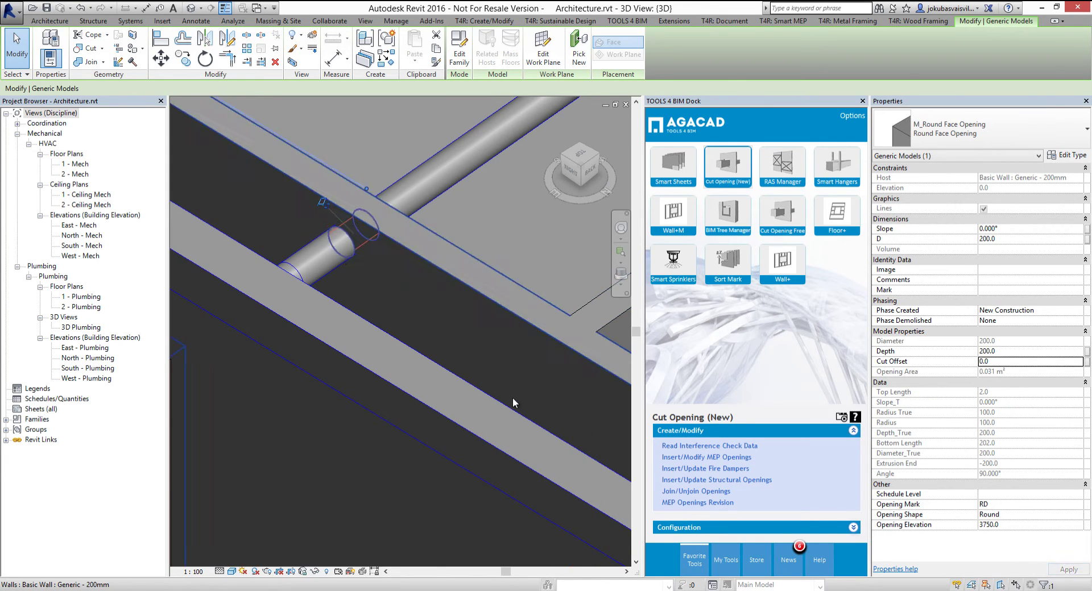
scroll(520, 421, "down", 2)
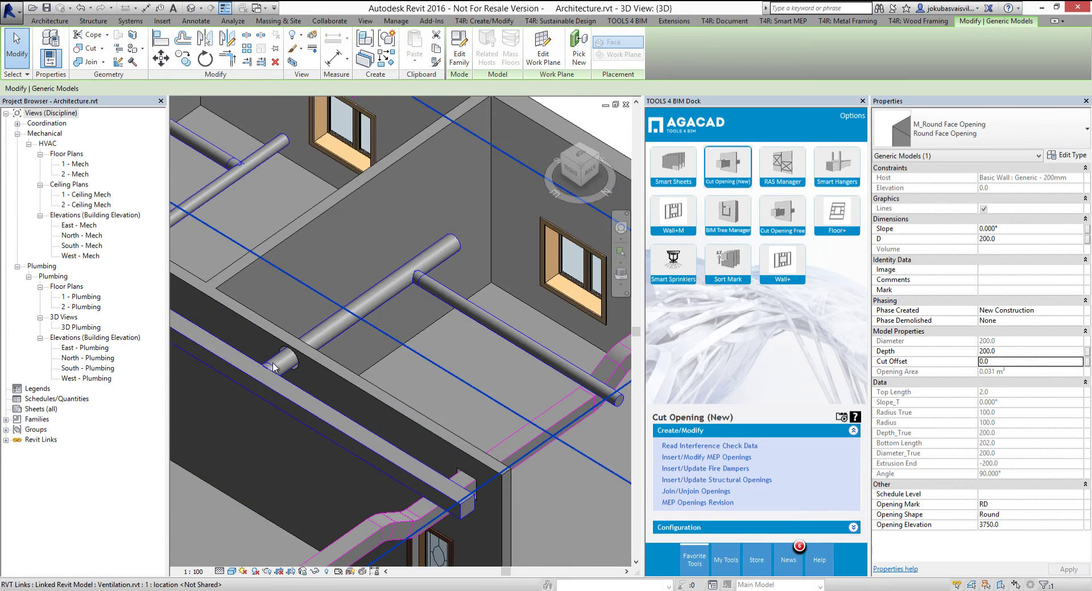
scroll(513, 419, "up", 5)
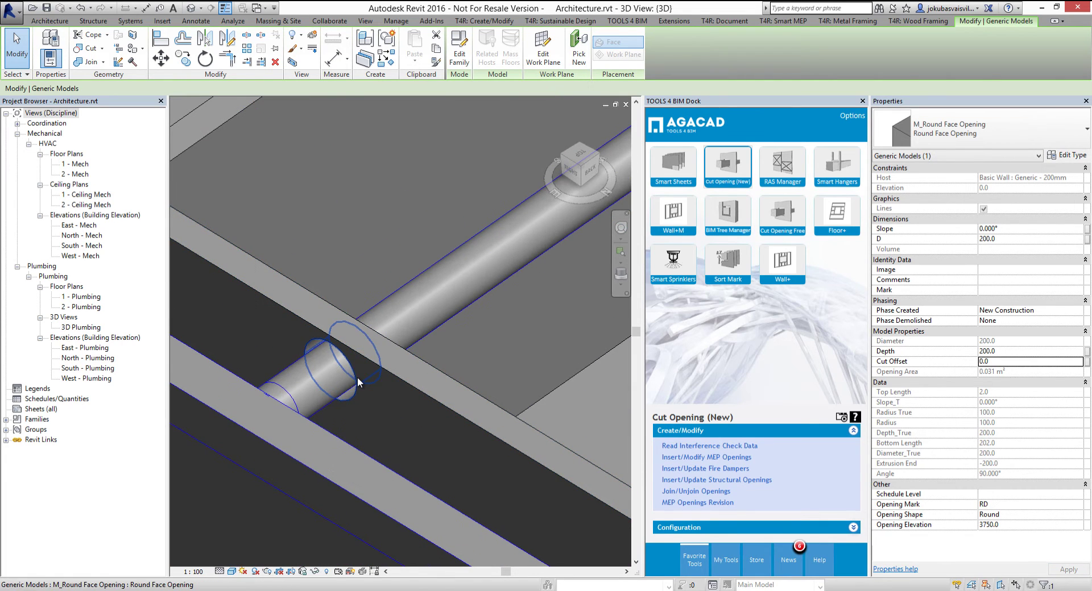
left_click(1003, 362)
left_click(995, 362)
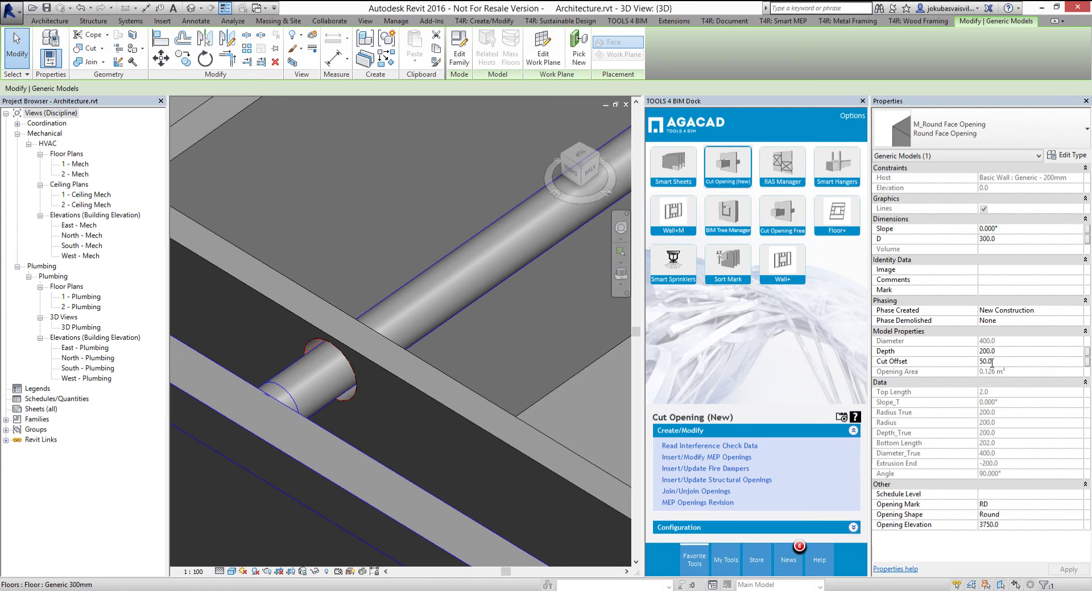
type("100")
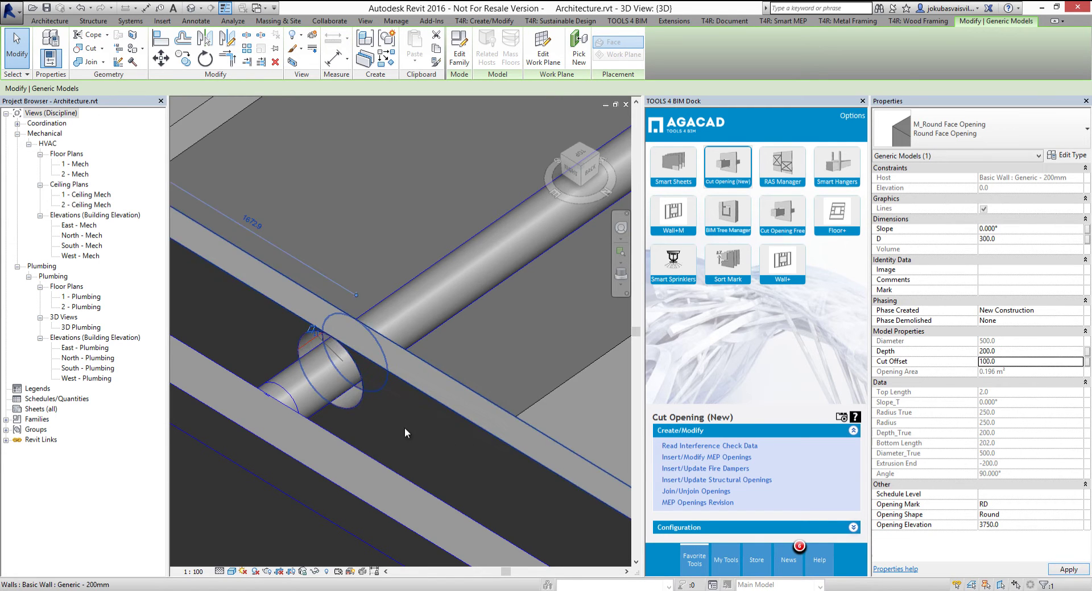
Zoom and orbit the 3D view to inspect the enlarged round opening.
scroll(349, 469, "down", 2)
scroll(349, 469, "down", 3)
scroll(480, 434, "up", 3)
middle_click_drag(480, 434, 516, 435, "shift")
scroll(367, 452, "down", 3)
middle_click_drag(367, 452, 464, 383, "shift")
scroll(435, 424, "up", 3)
scroll(434, 425, "down", 2)
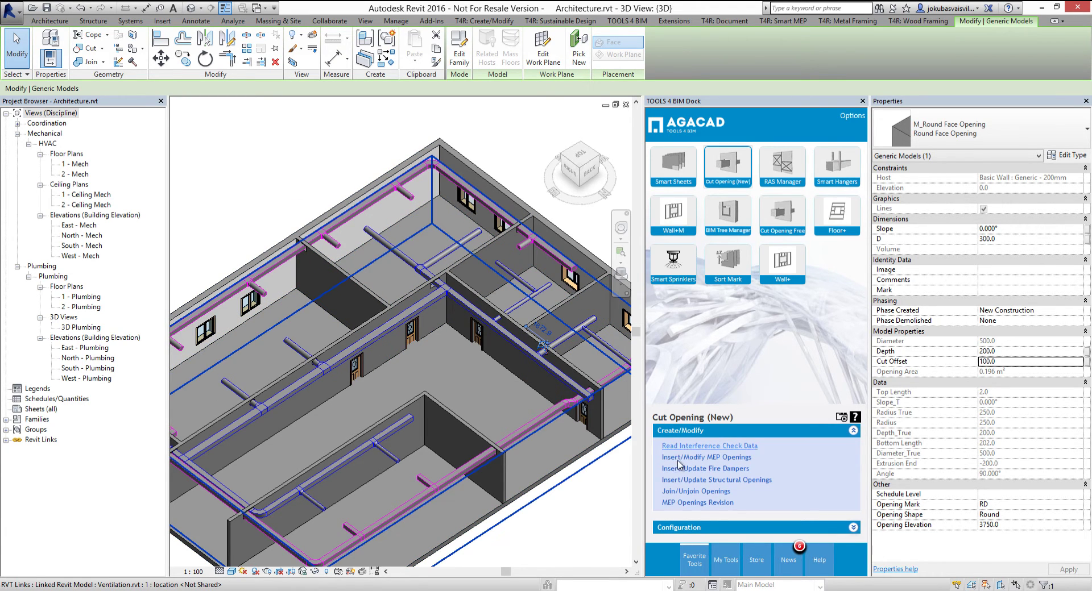
Load 2016-04-04.xml into Insert/Modify MEP Openings to read the opening changes.
left_click(741, 459)
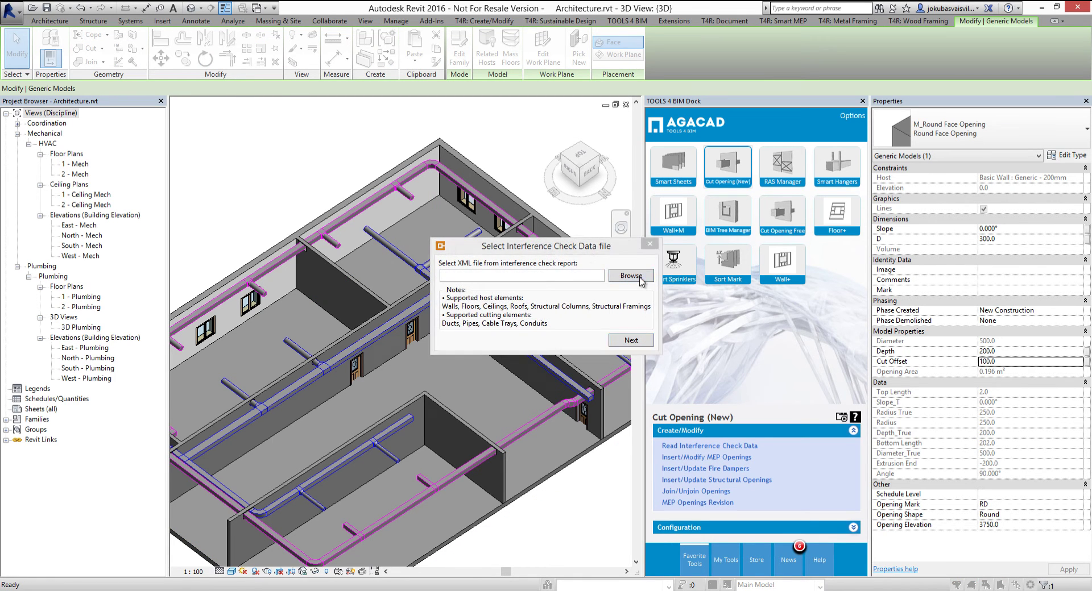
left_click(631, 276)
left_click(610, 478)
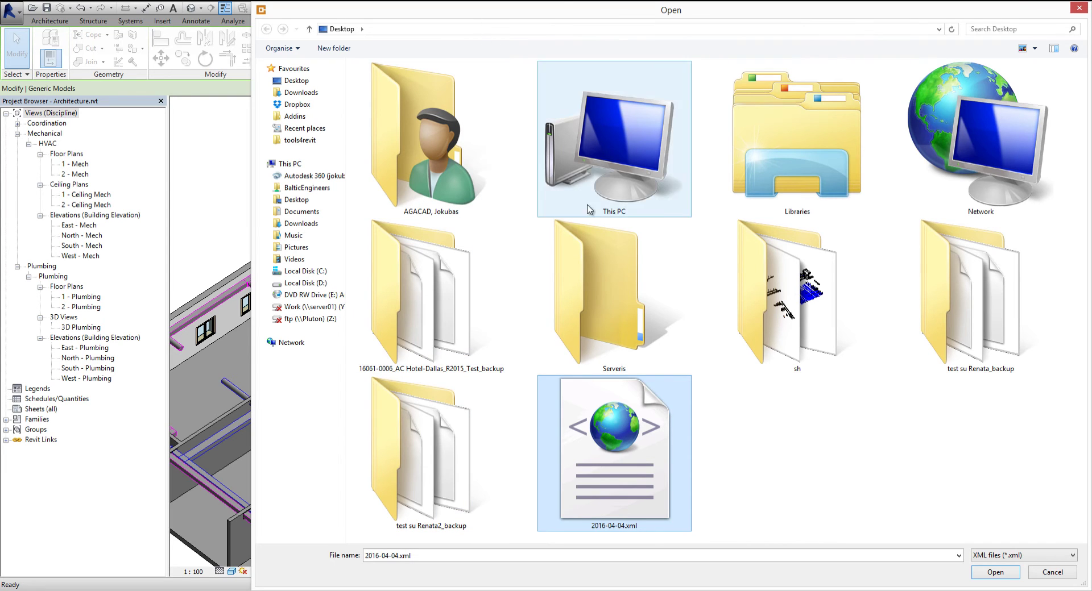
left_click(995, 573)
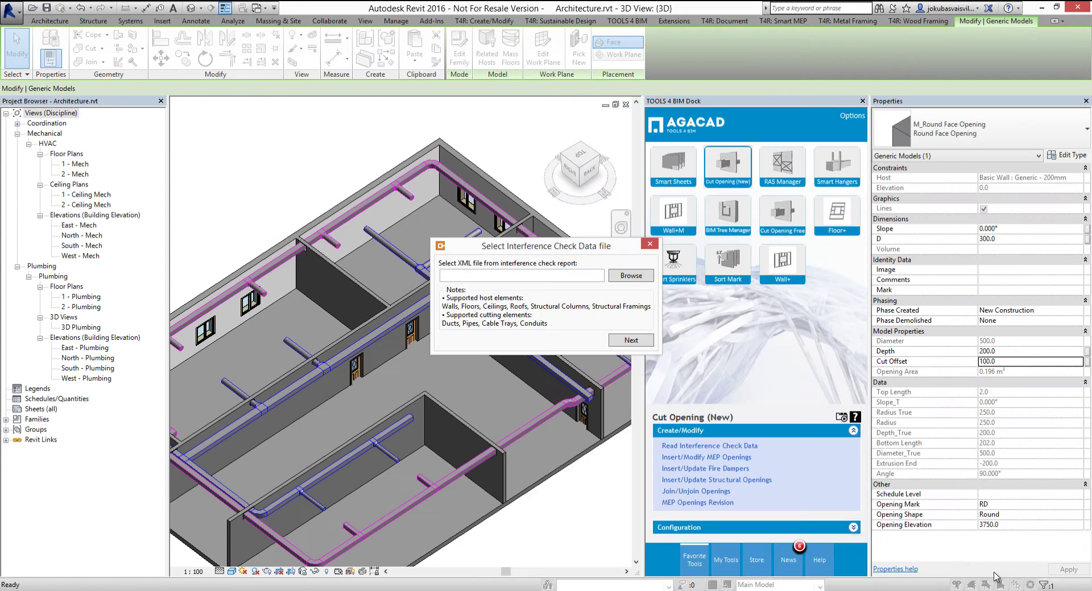
left_click(631, 340)
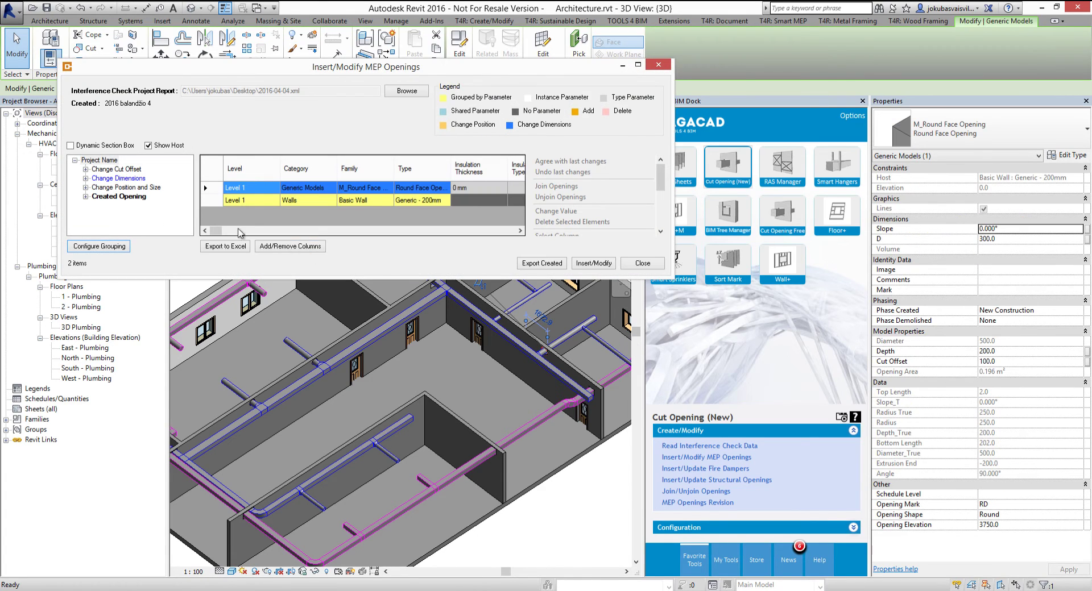
Accept the latest cut offset and dimension changes to the openings.
left_click(113, 170)
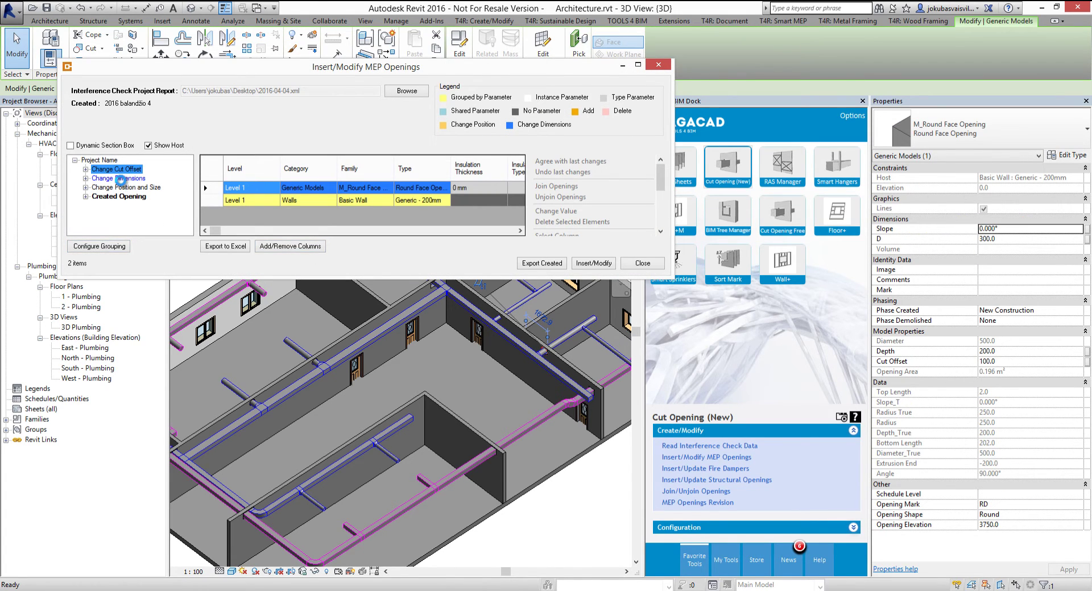
left_click(121, 179)
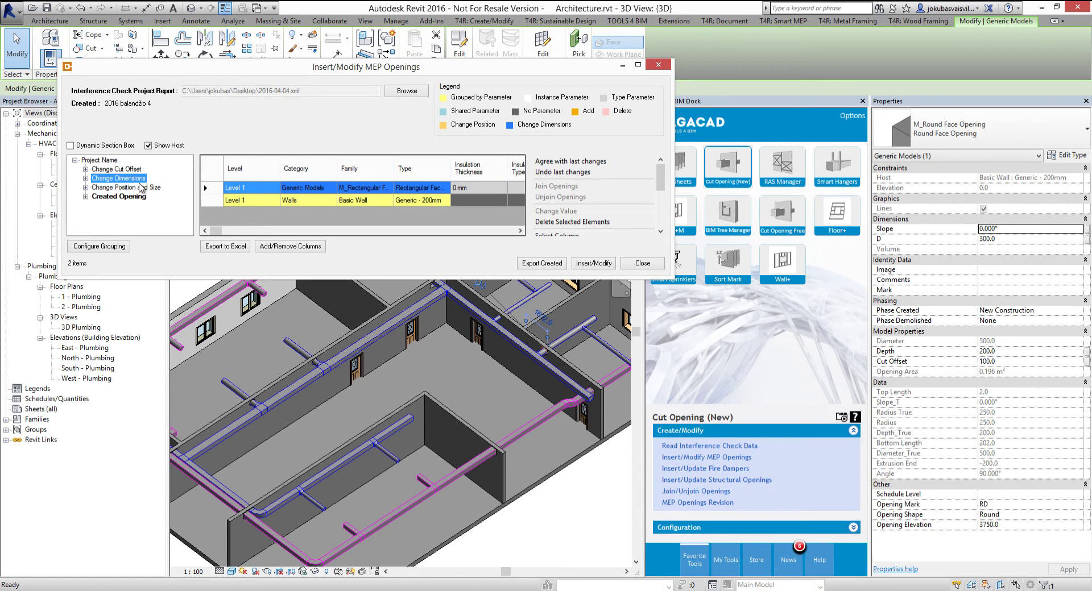
left_click(105, 168)
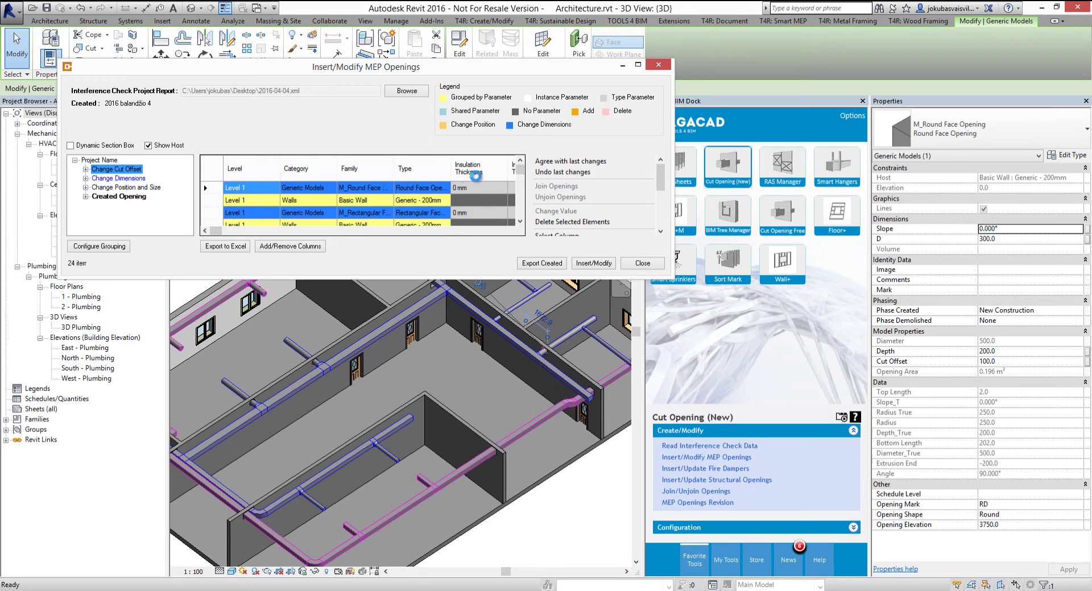
left_click(561, 160)
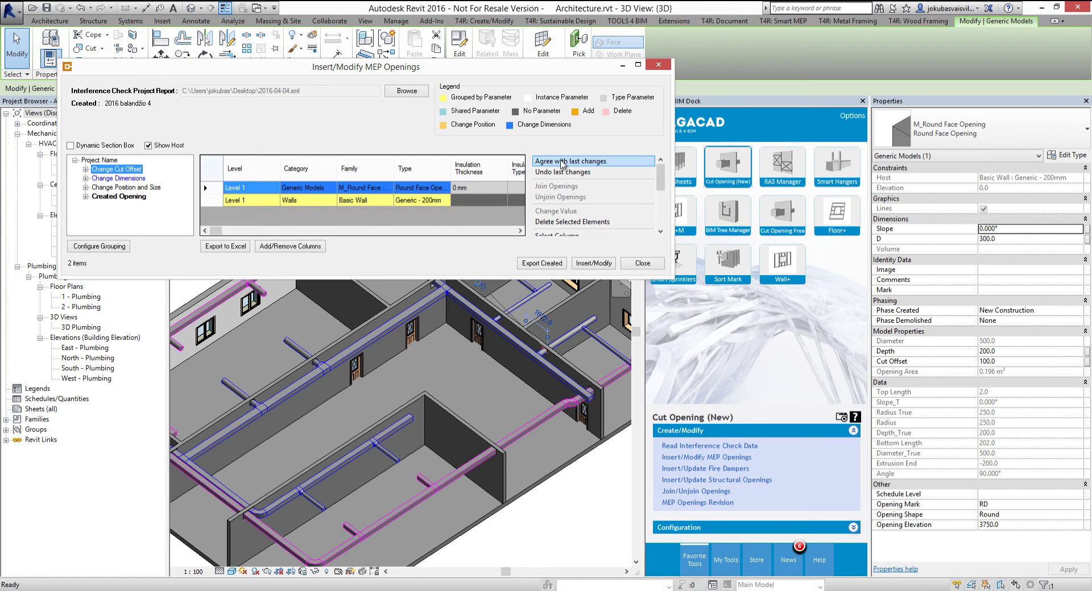
left_click(553, 161)
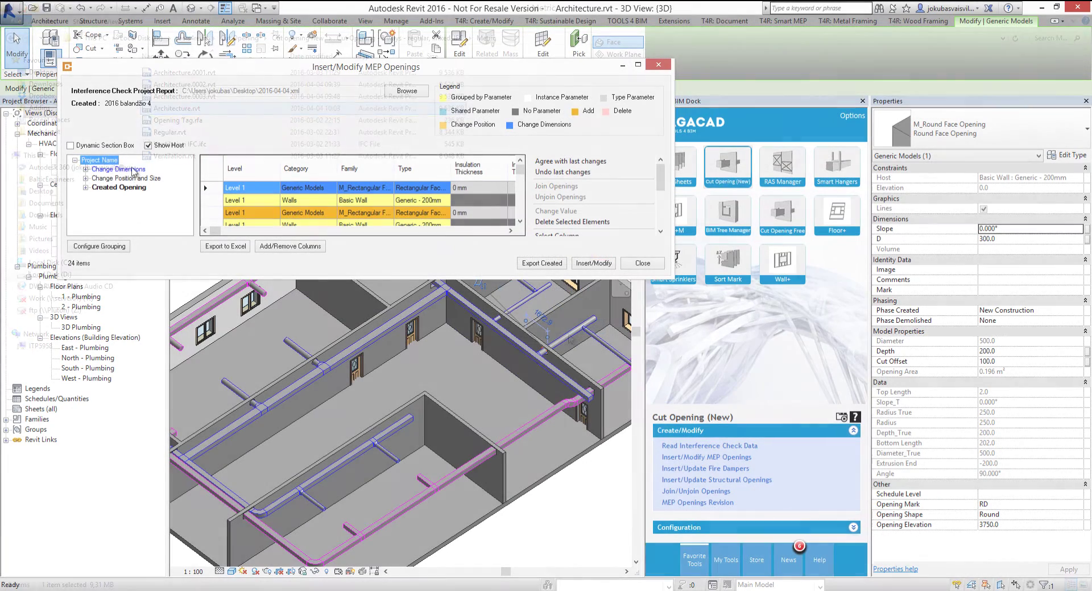
left_click(132, 169)
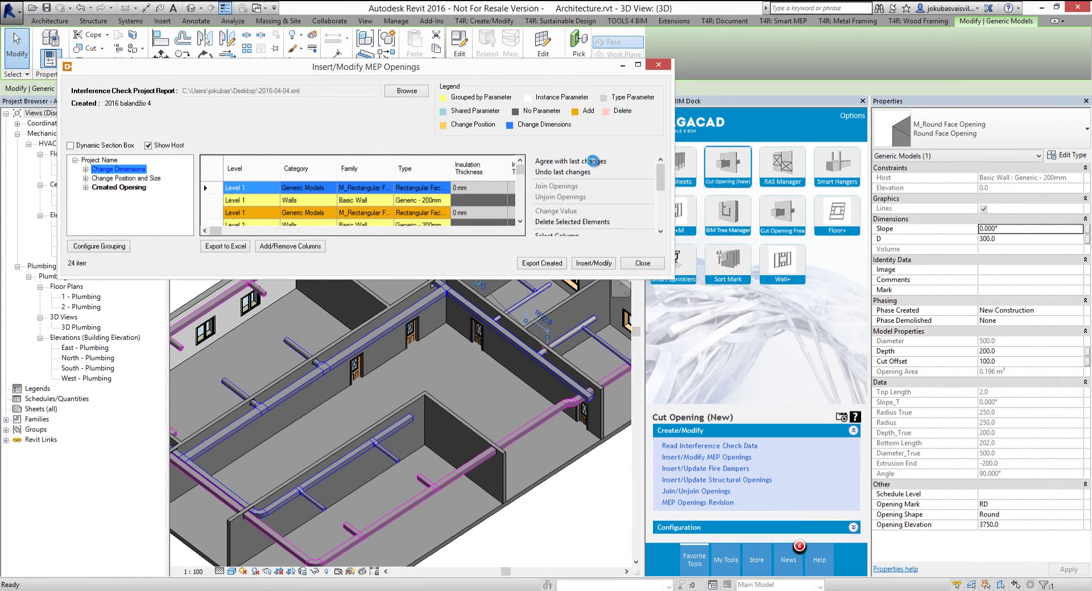
left_click(595, 164)
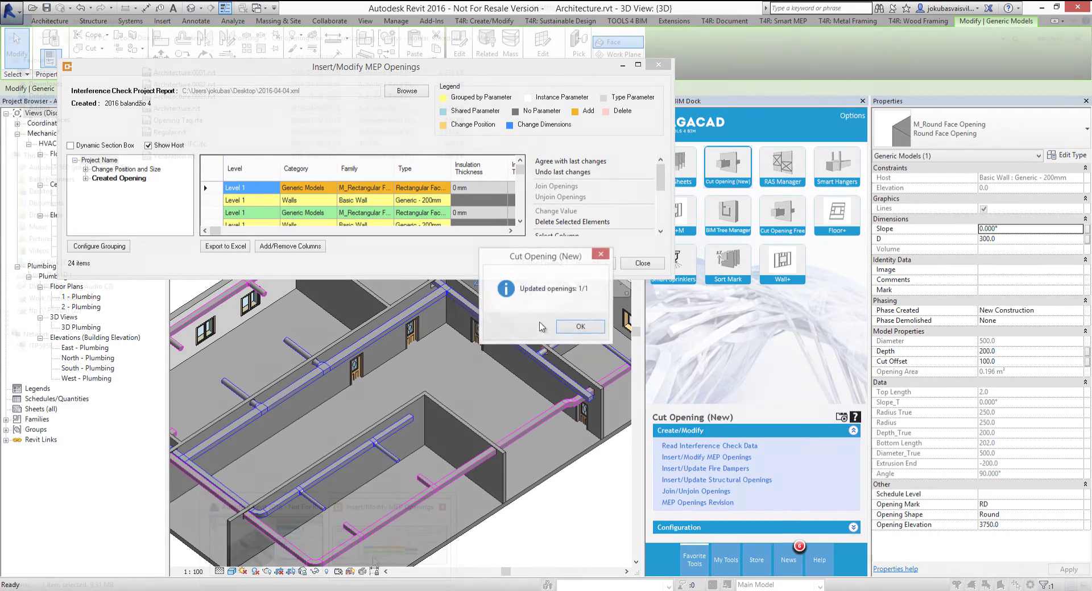
left_click(629, 397)
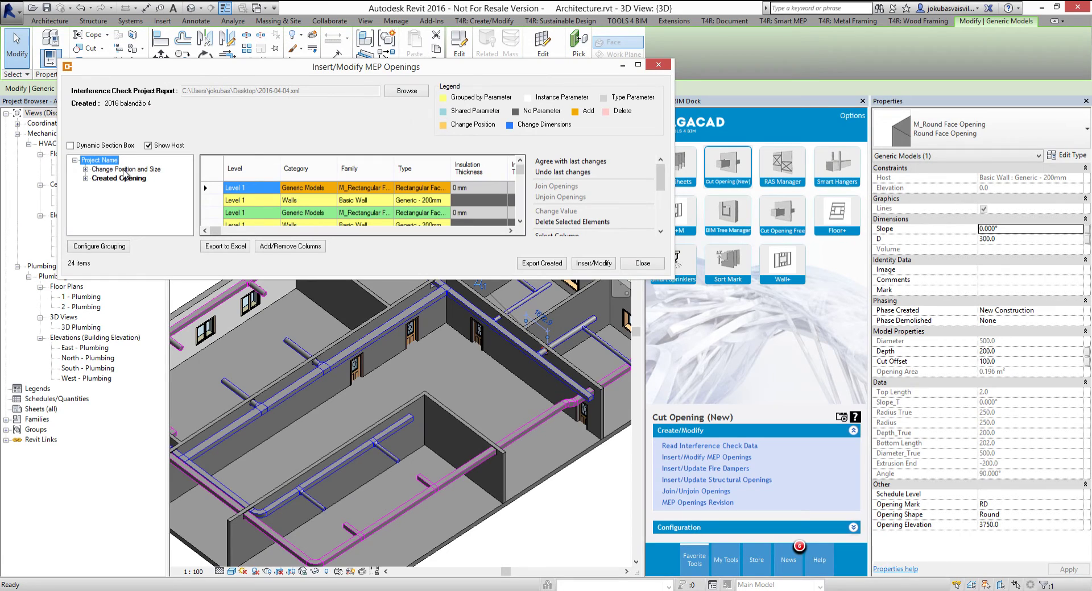
Accept the position and size changes, then review the 24 created openings.
left_click(125, 170)
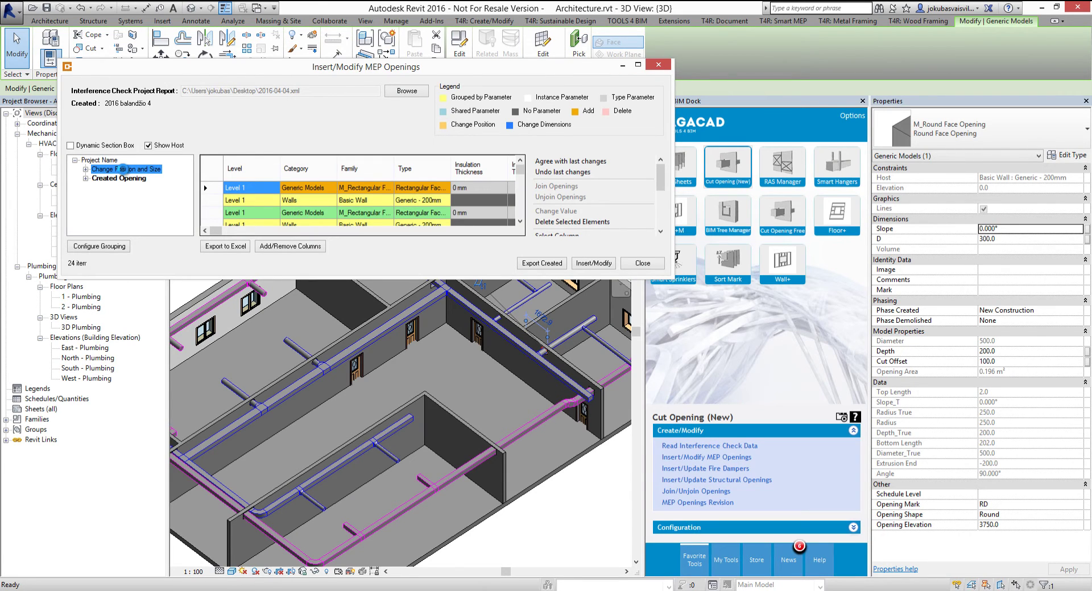
left_click(545, 162)
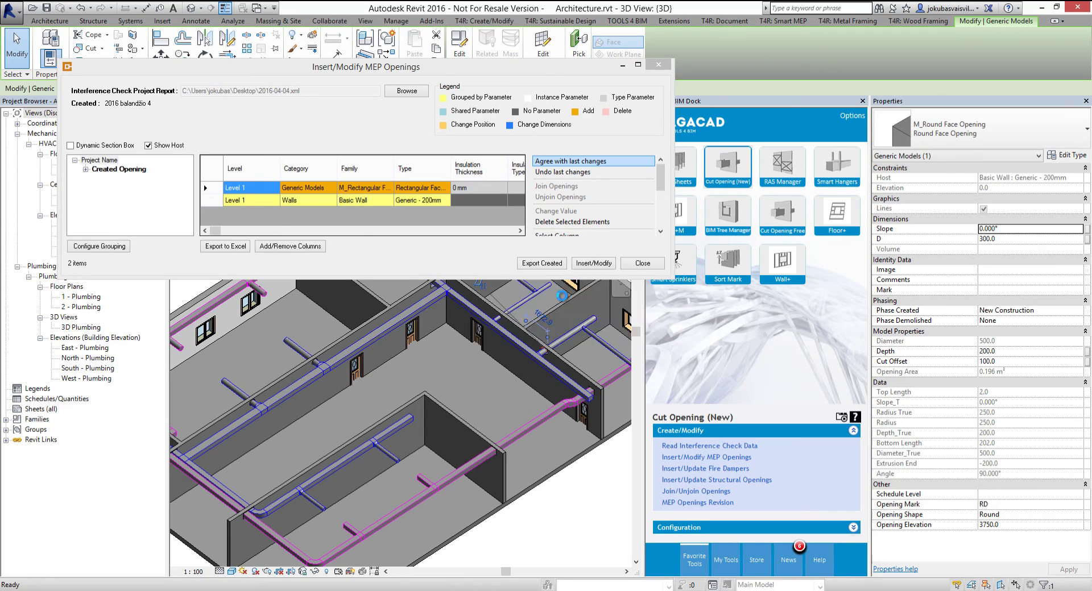
key("Return")
left_click(137, 171)
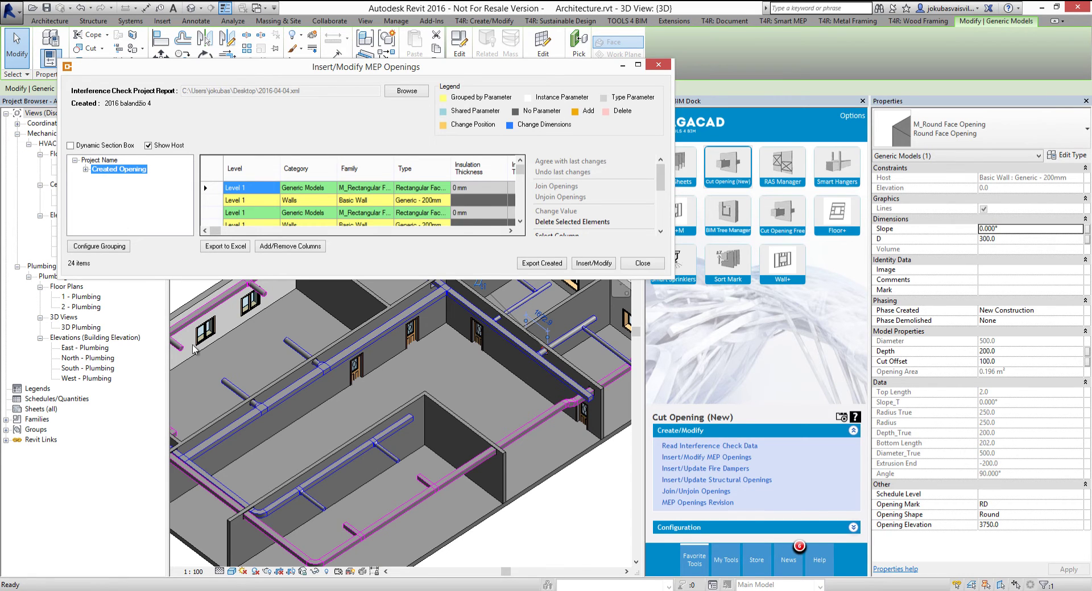
scroll(389, 421, "up", 5)
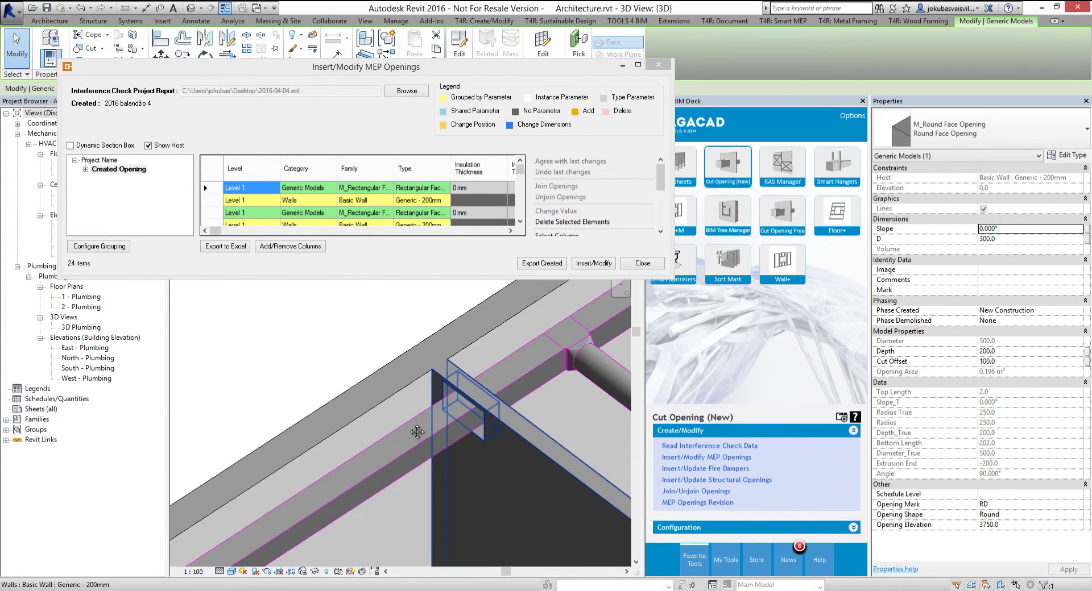
scroll(505, 479, "down", 6)
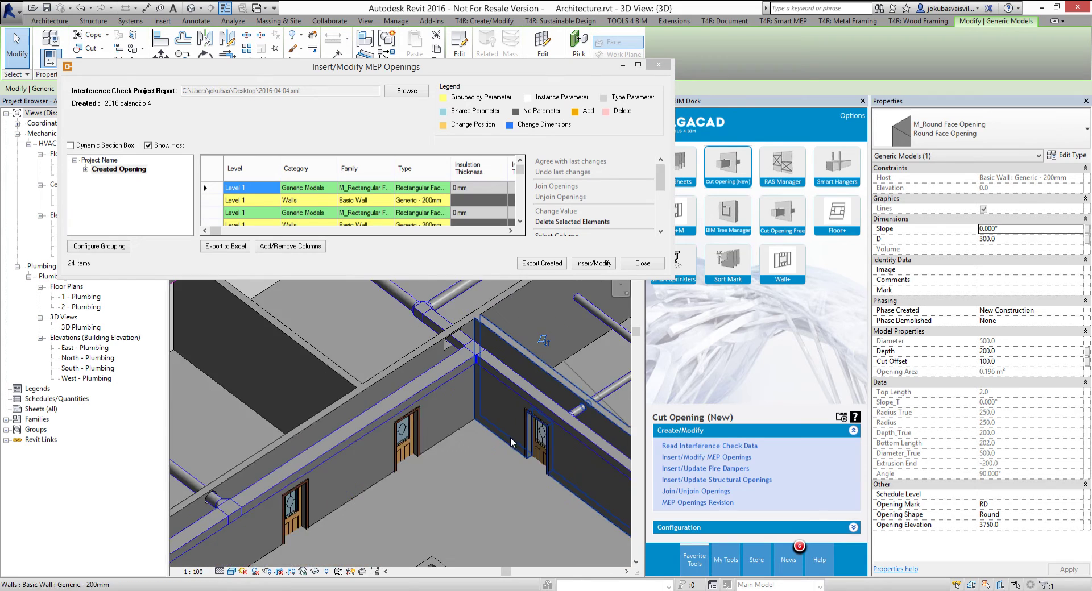
middle_click_drag(511, 444, 254, 368, "shift")
scroll(257, 334, "up", 3)
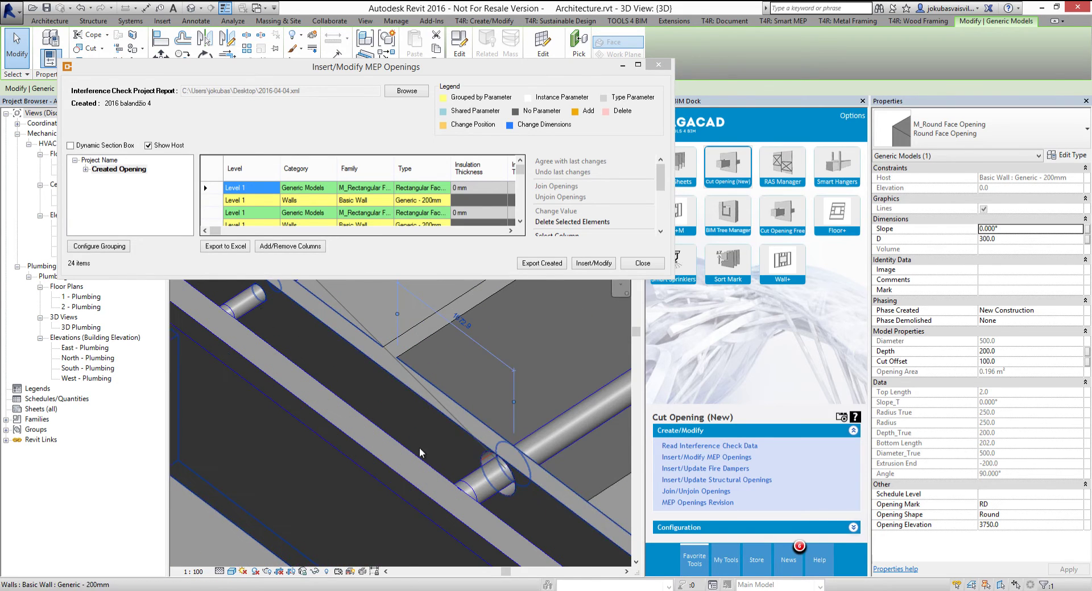
scroll(317, 426, "down", 4)
middle_click_drag(318, 425, 408, 468)
scroll(380, 432, "up", 2)
scroll(285, 396, "up", 3)
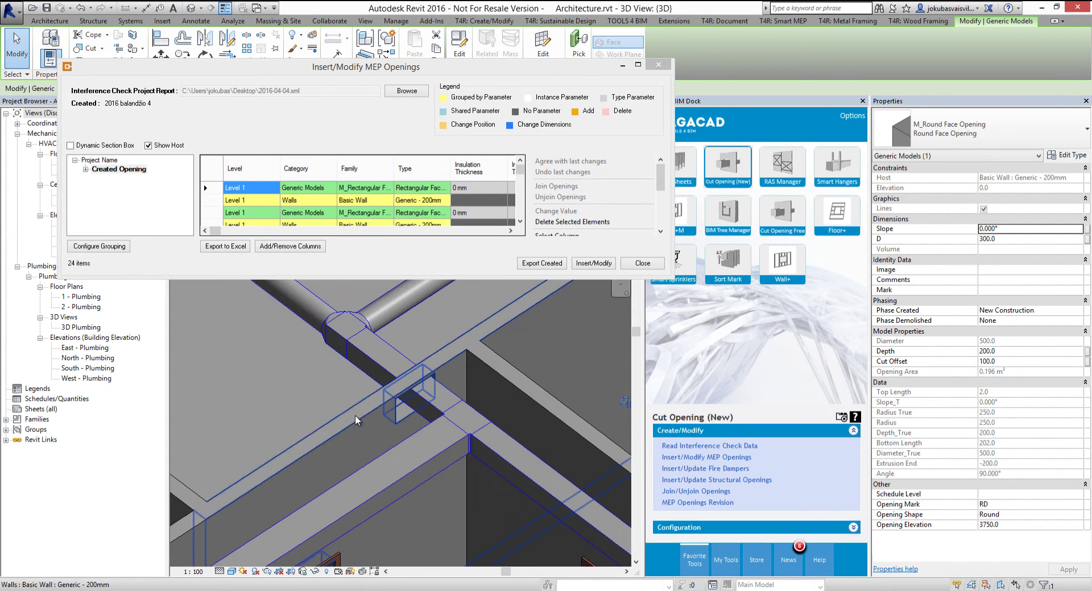
middle_click_drag(285, 397, 491, 415)
scroll(385, 363, "up", 3)
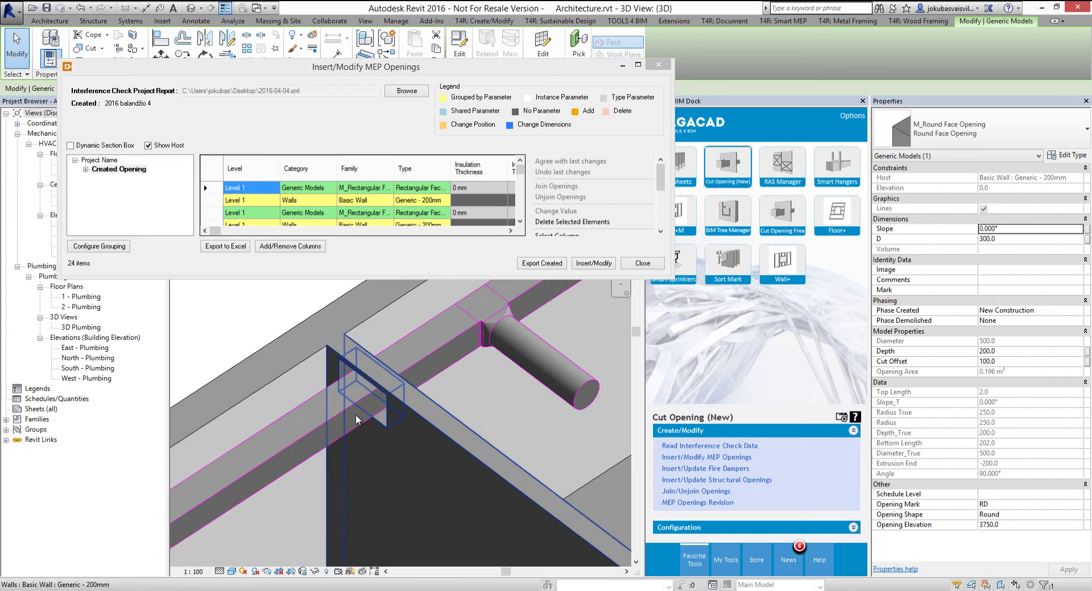
Export the 24 created openings as 2016-04-04 Updated.xml, starting from the 2016-04-04.xml name.
left_click(541, 264)
left_click(539, 437)
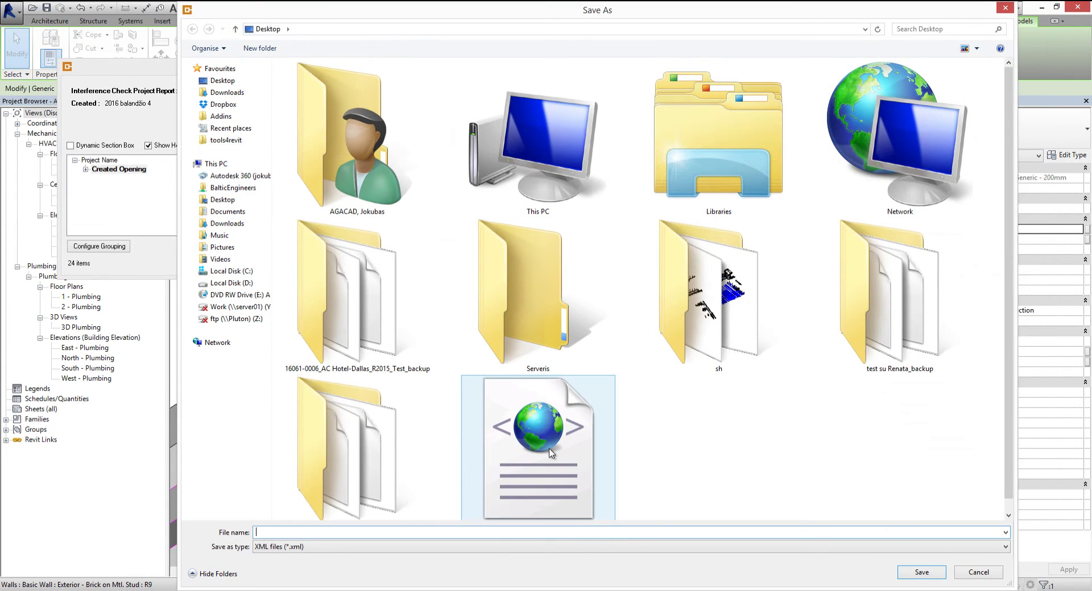
left_click(287, 530)
left_click(289, 532)
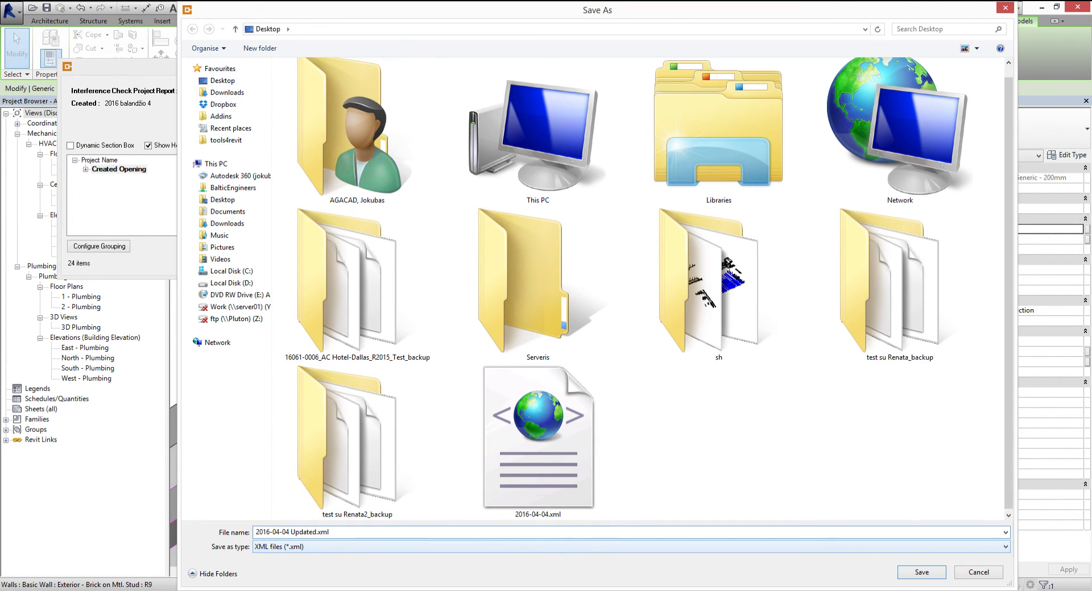
left_click(914, 573)
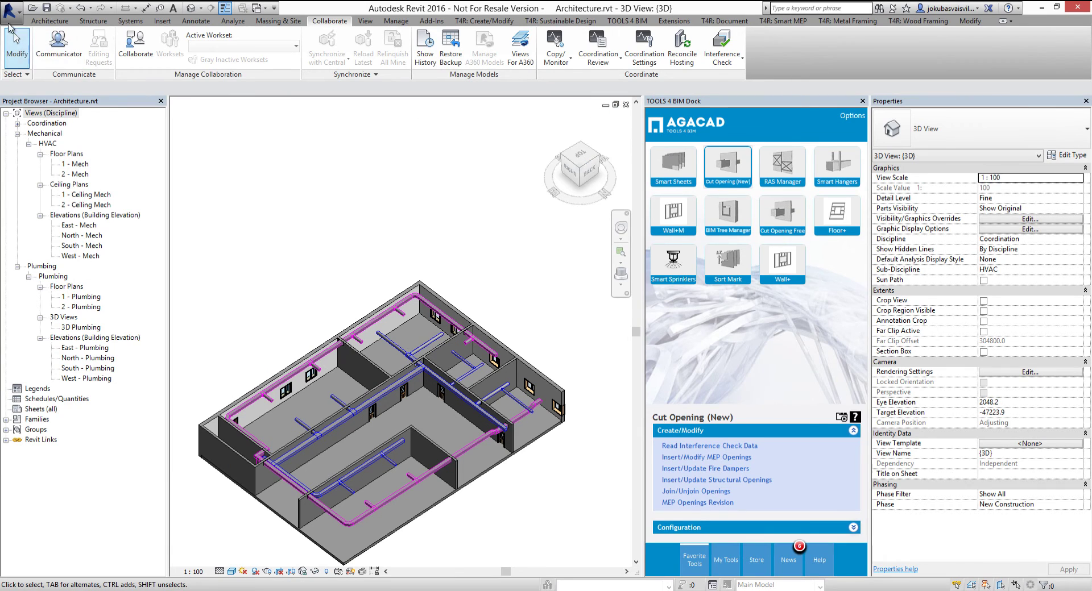
Save the project over Architecture.rvt on the Desktop, leaving the Recent Files page.
left_click(14, 10)
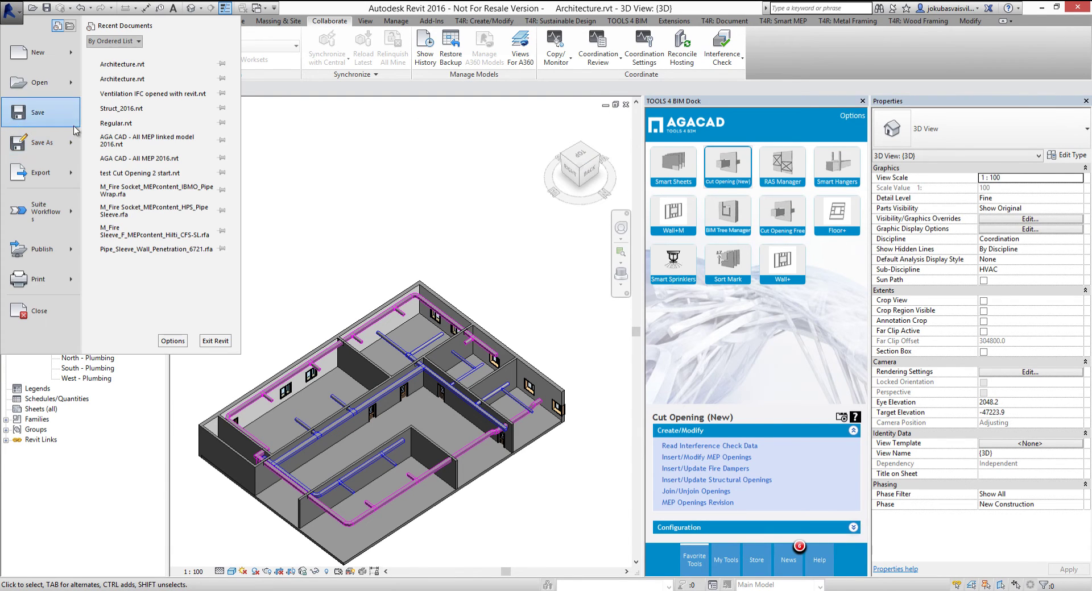
key("Escape")
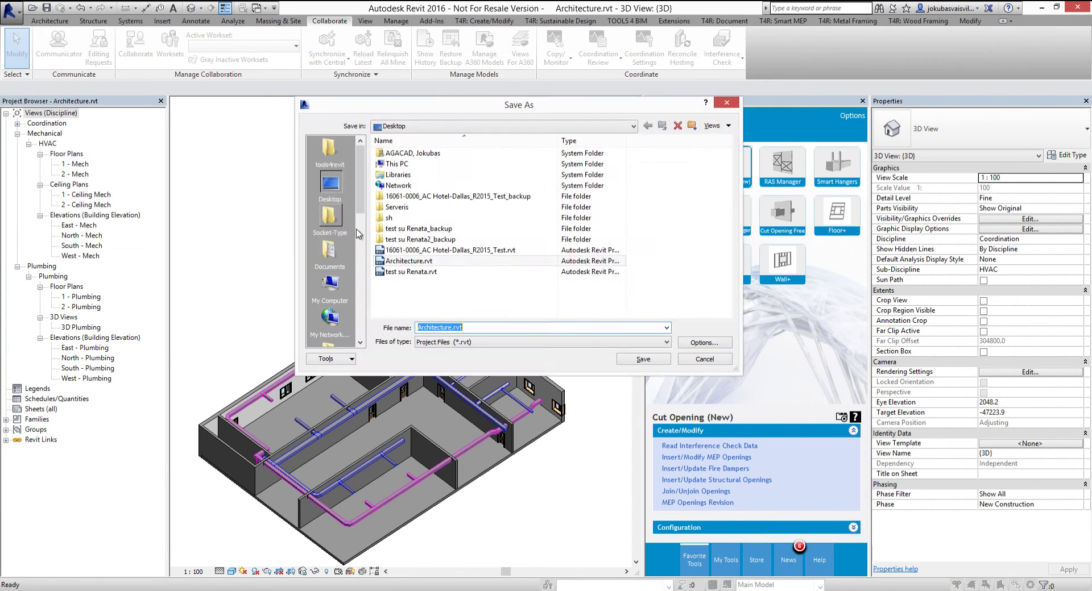
left_click(647, 361)
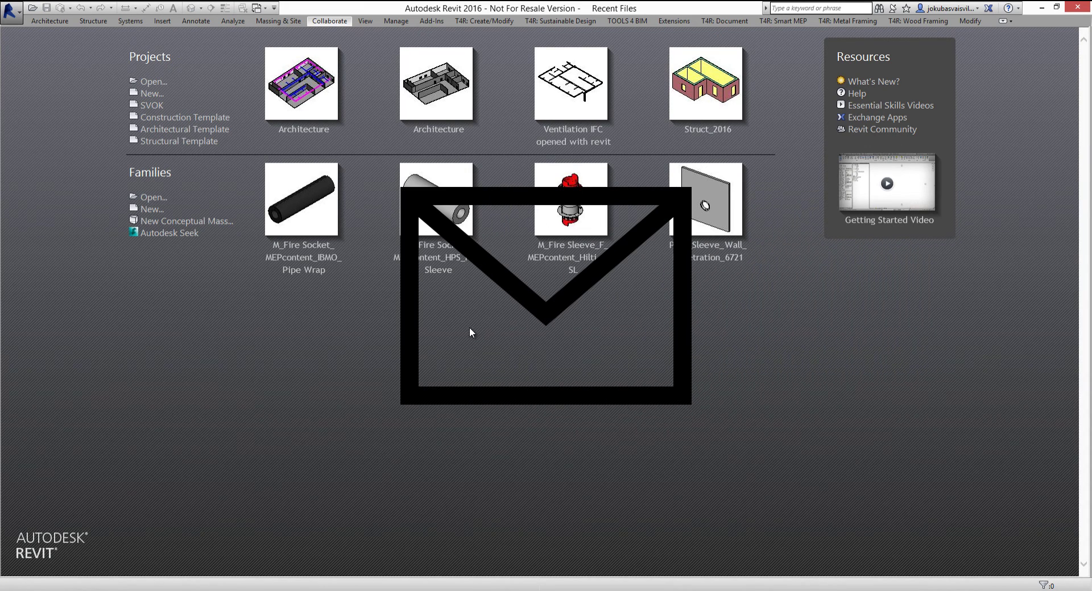
Open the architecture-only Architecture.rvt project and orbit the 3D model into view.
left_click(458, 103)
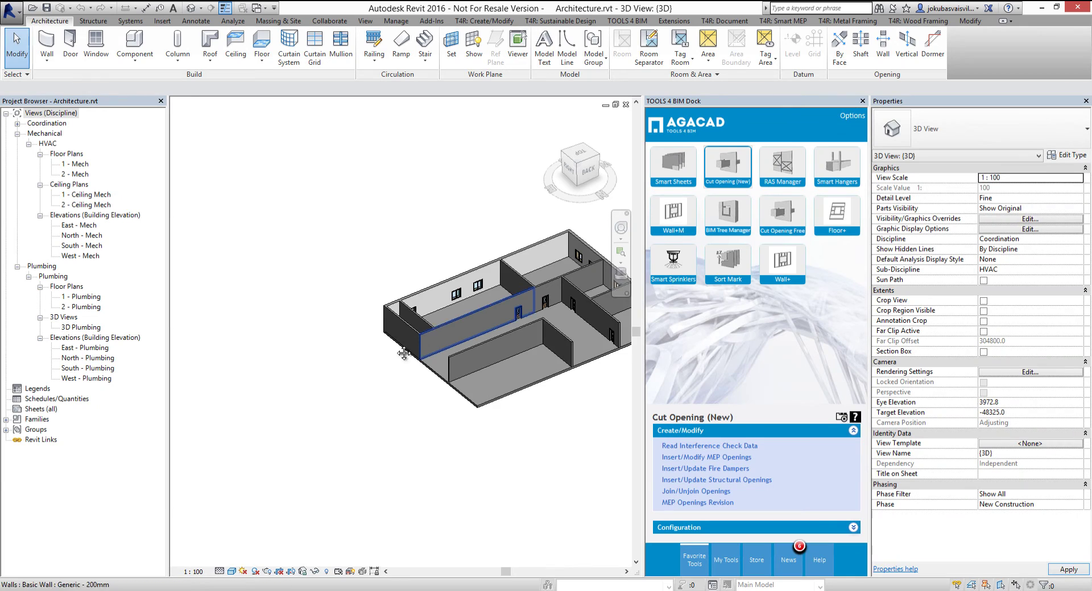
middle_click_drag(403, 354, 338, 365)
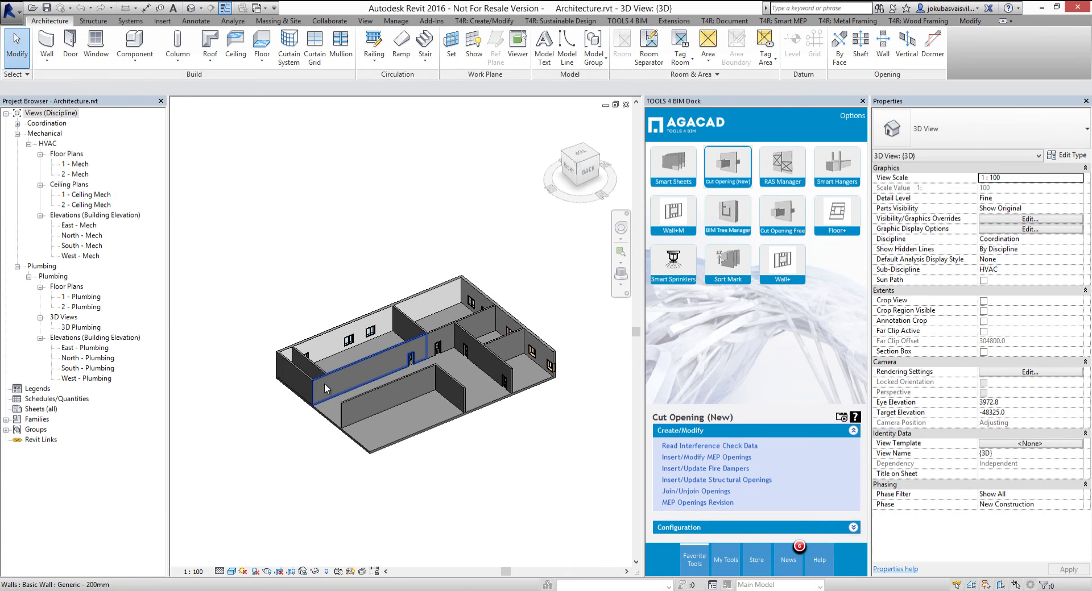
middle_click_drag(500, 512, 463, 483, "shift")
Read 2016-04-04 Updated.xml as interference check data and insert all 12 openings.
left_click(692, 445)
left_click(631, 276)
left_click(613, 511)
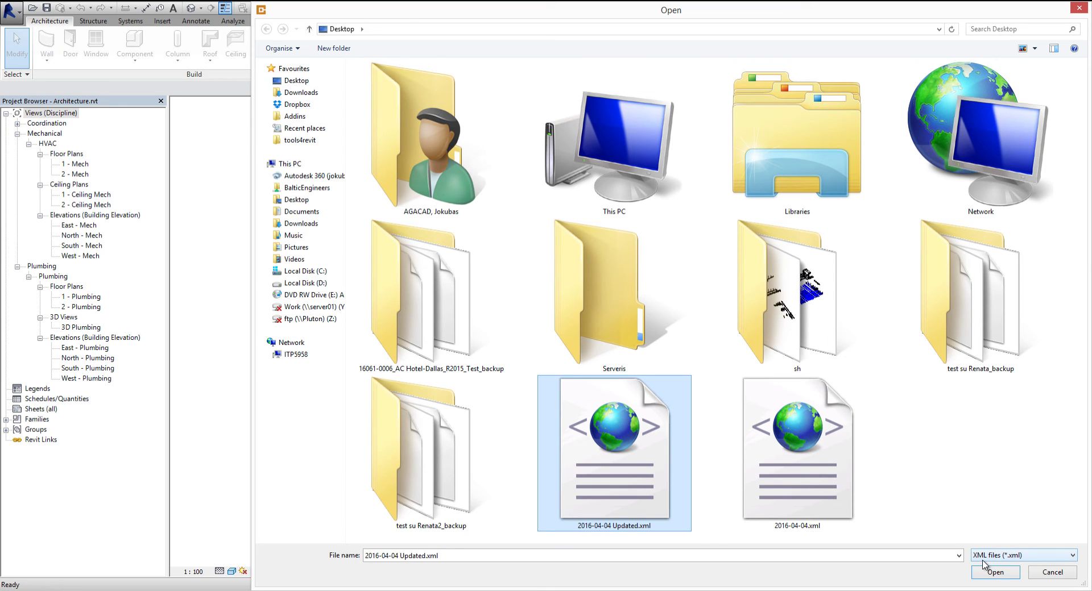
left_click(995, 572)
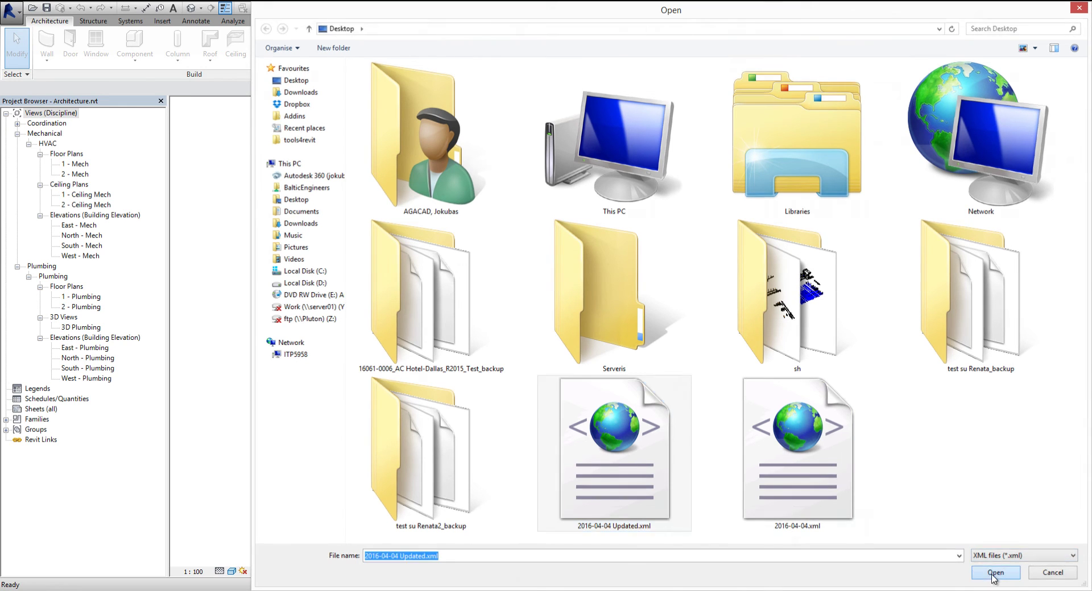
left_click(621, 341)
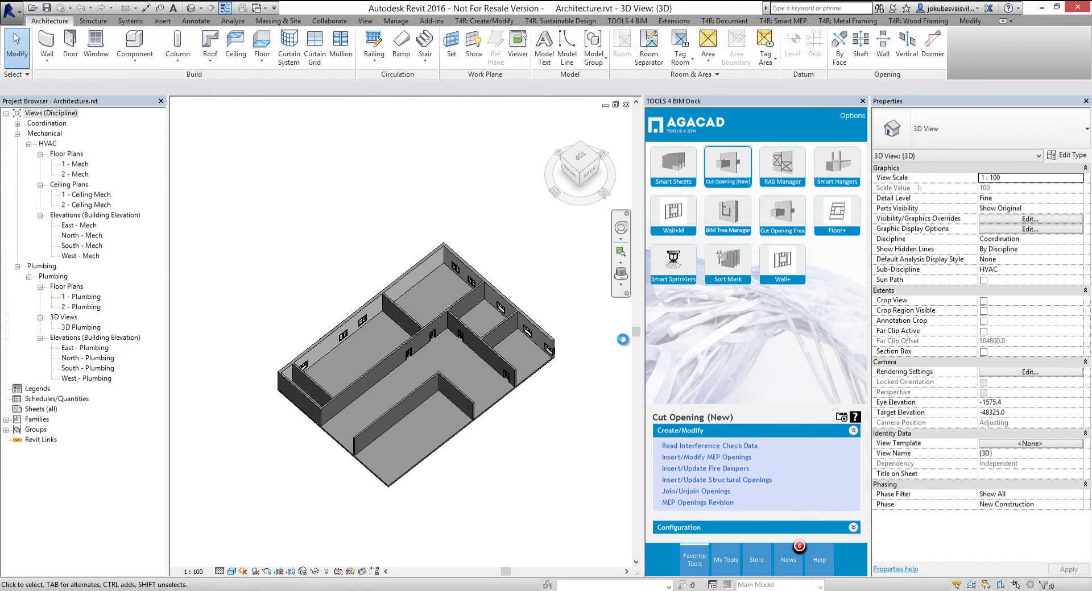
left_click(594, 263)
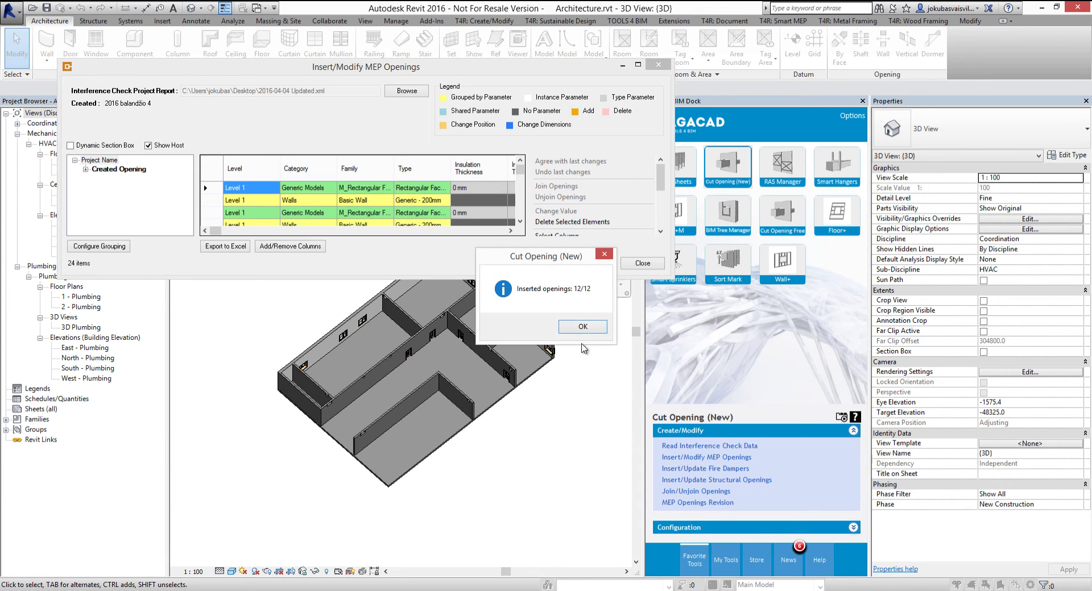
left_click(583, 326)
left_click(642, 263)
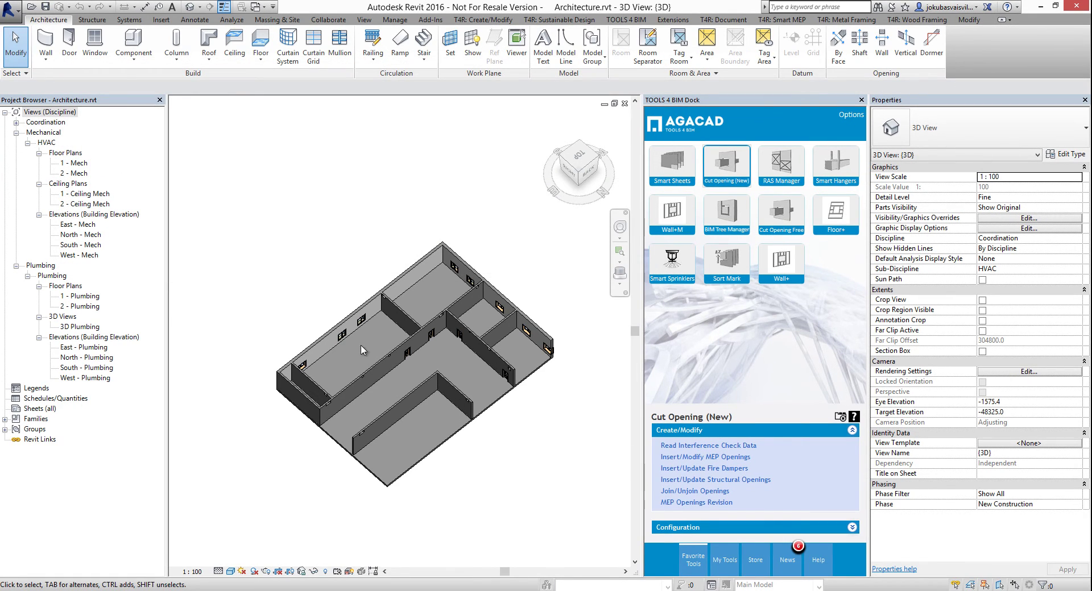
scroll(389, 301, "up", 3)
scroll(393, 284, "up", 3)
middle_click_drag(427, 293, 215, 336, "shift")
middle_click_drag(290, 373, 495, 441)
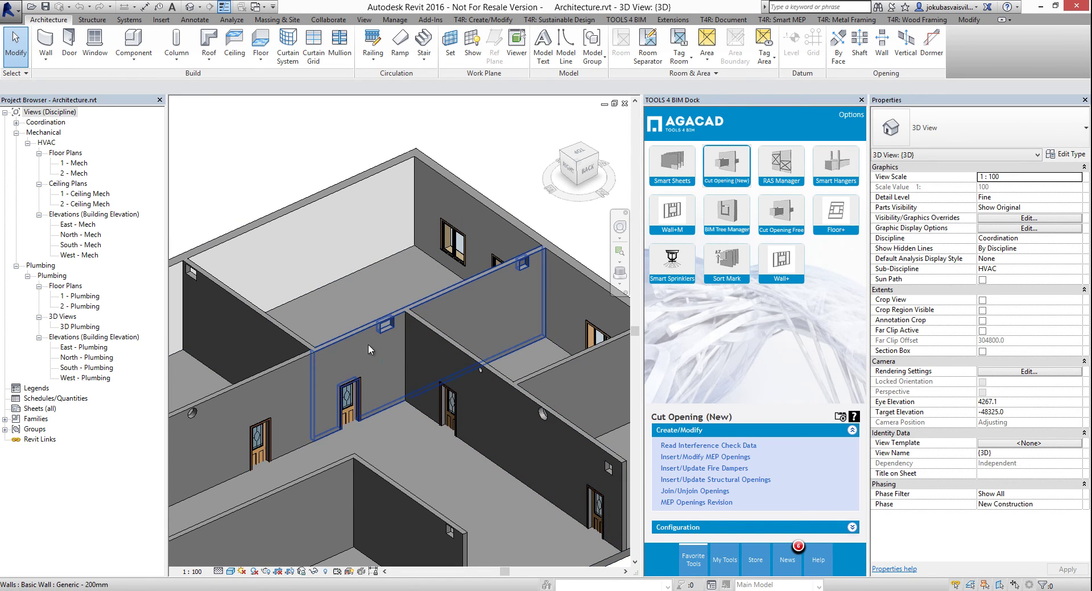
scroll(375, 336, "up", 8)
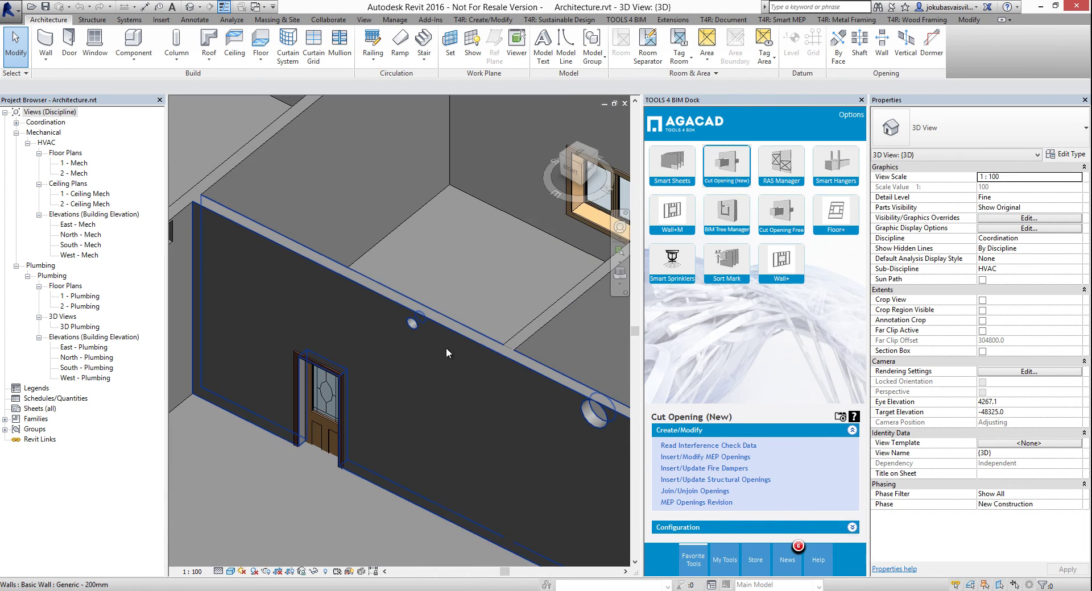
scroll(446, 396, "down", 5)
scroll(441, 400, "up", 5)
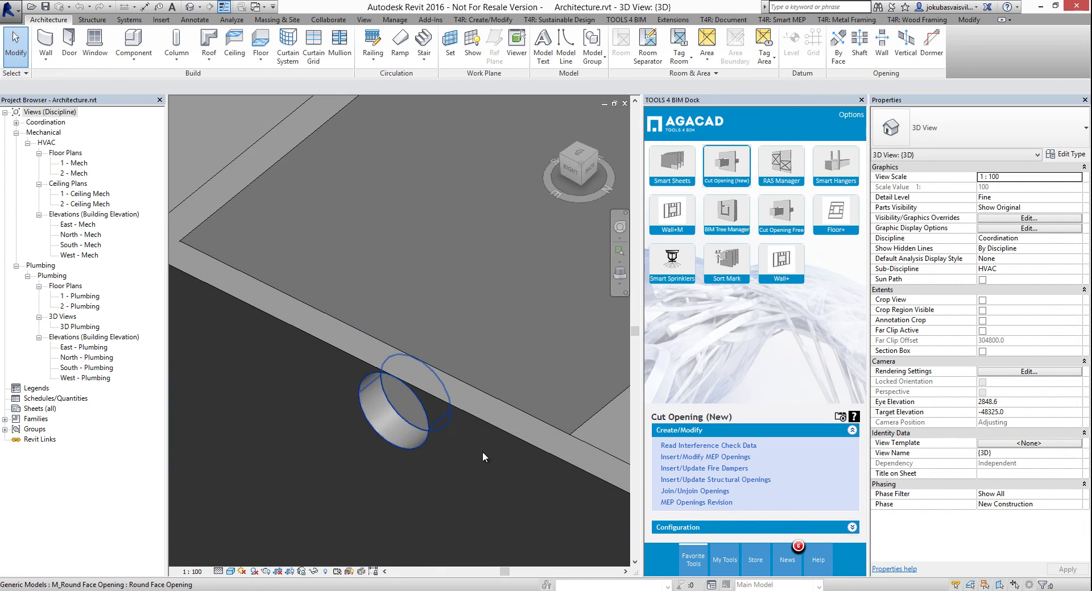
scroll(442, 449, "down", 4)
middle_click_drag(442, 449, 435, 438)
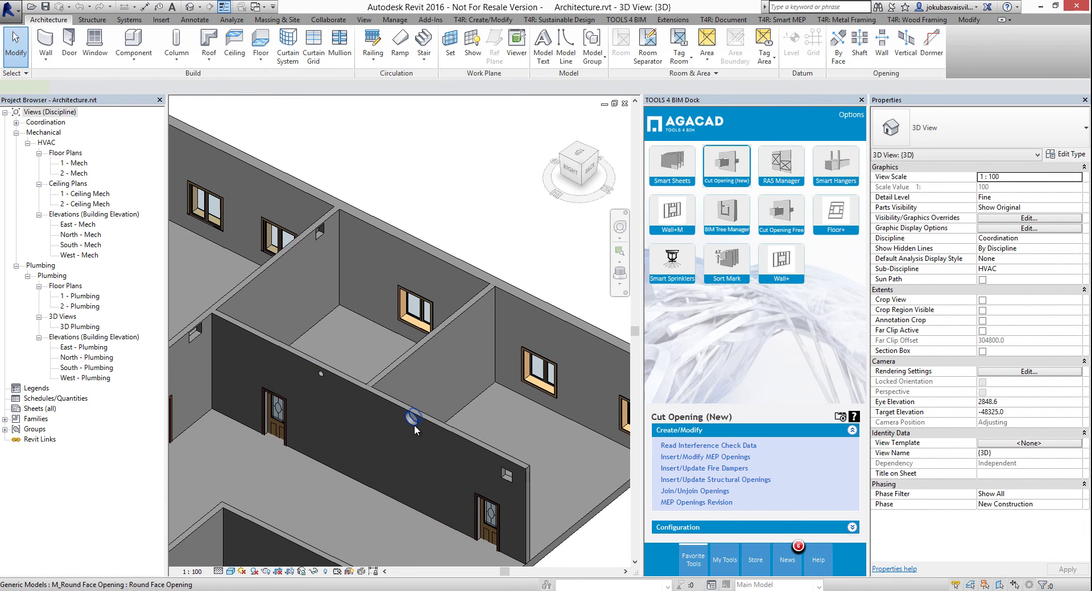
left_click(414, 425)
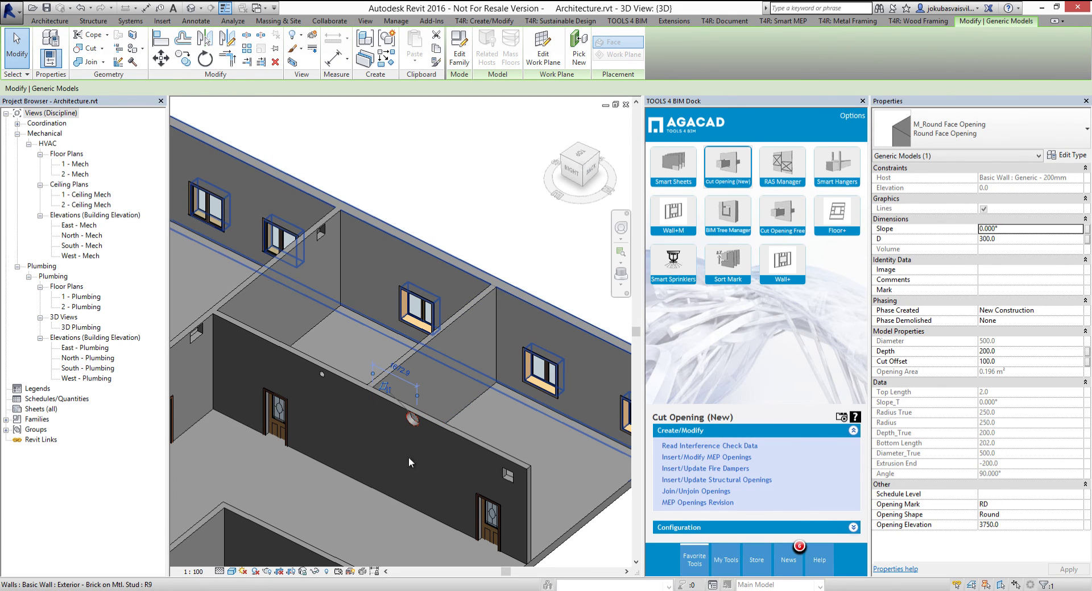
left_click(322, 373)
scroll(321, 376, "up", 3)
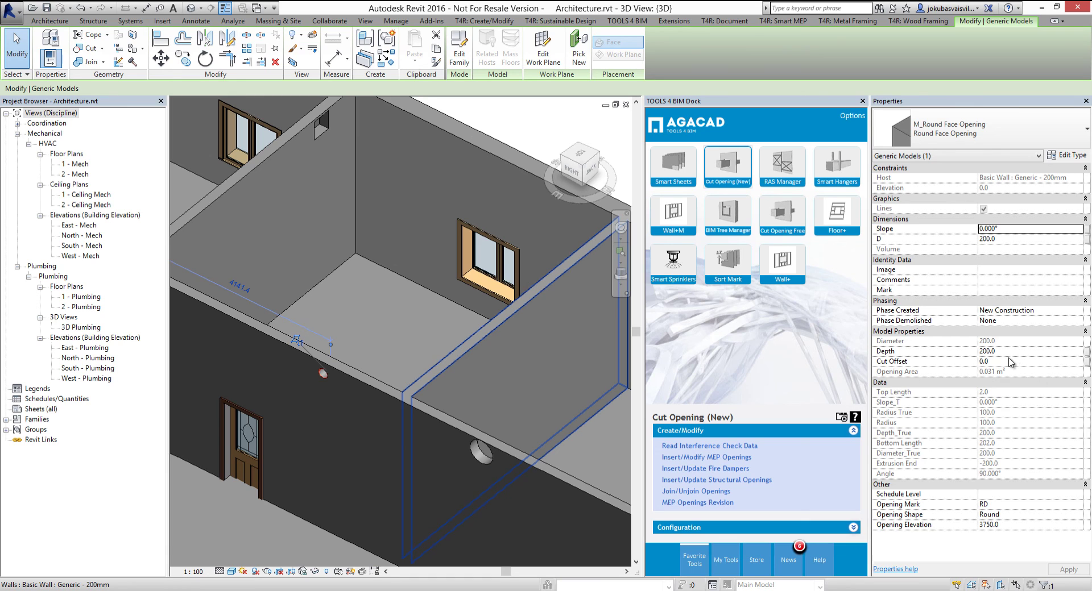
scroll(598, 361, "down", 4)
scroll(478, 361, "up", 5)
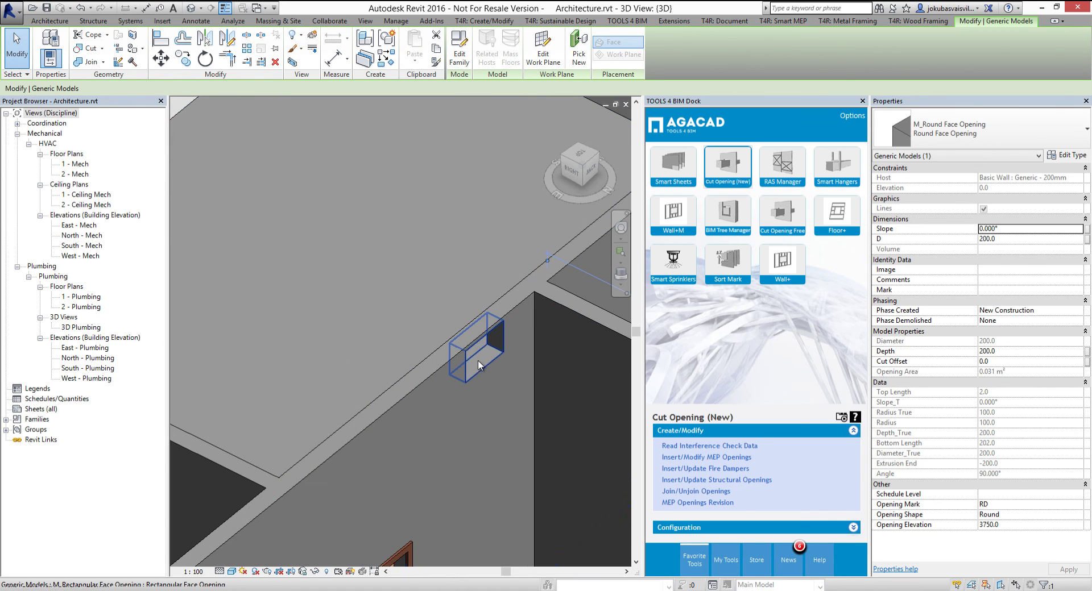
left_click(480, 367)
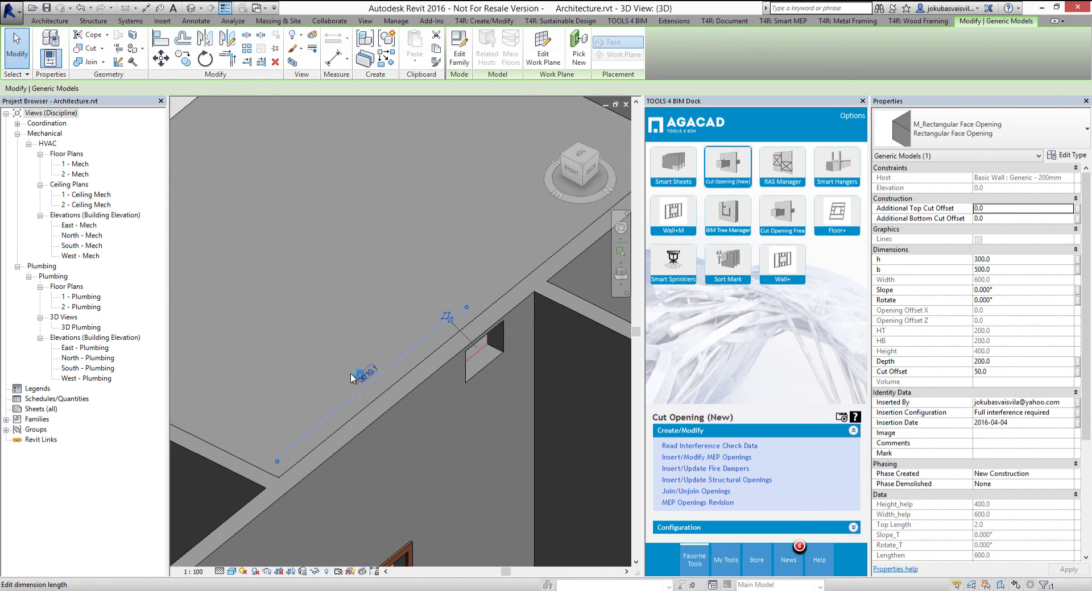
scroll(349, 370, "up", 5)
left_click(281, 333)
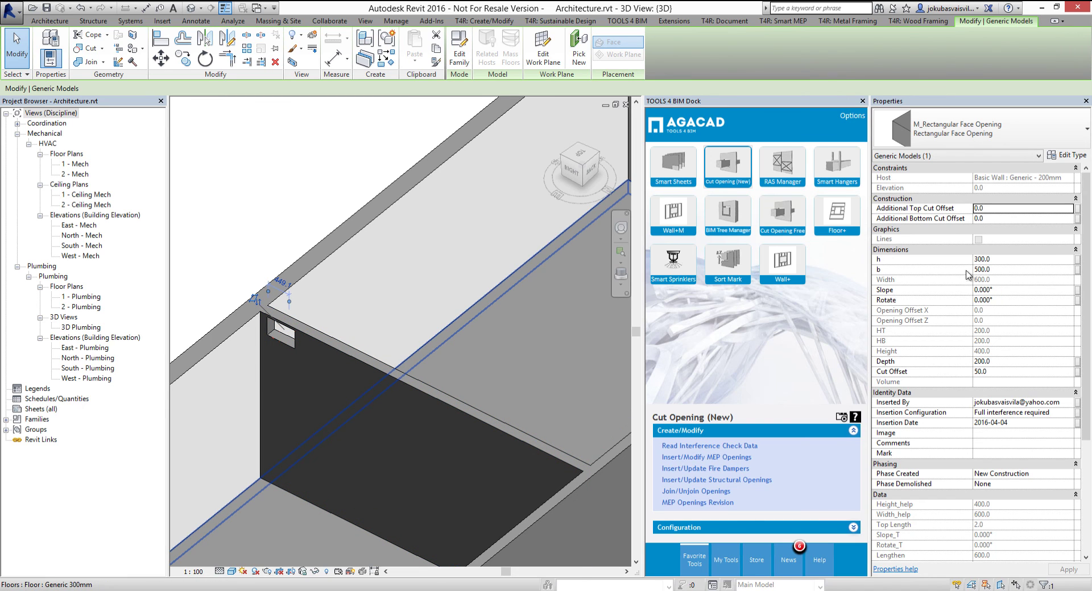
scroll(546, 407, "down", 6)
middle_click_drag(545, 407, 353, 284, "shift")
left_click(320, 237)
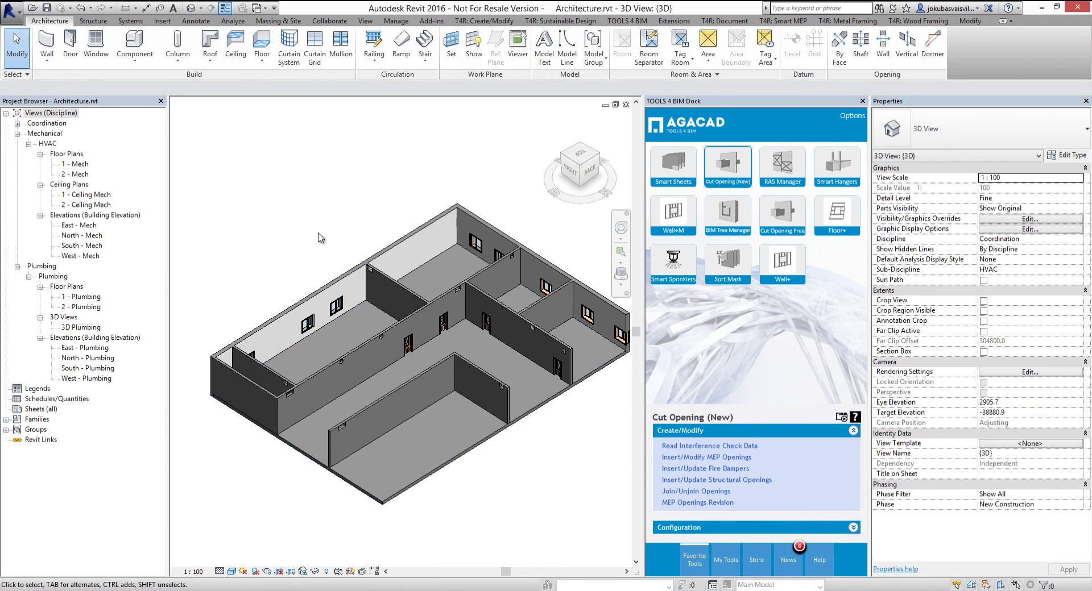